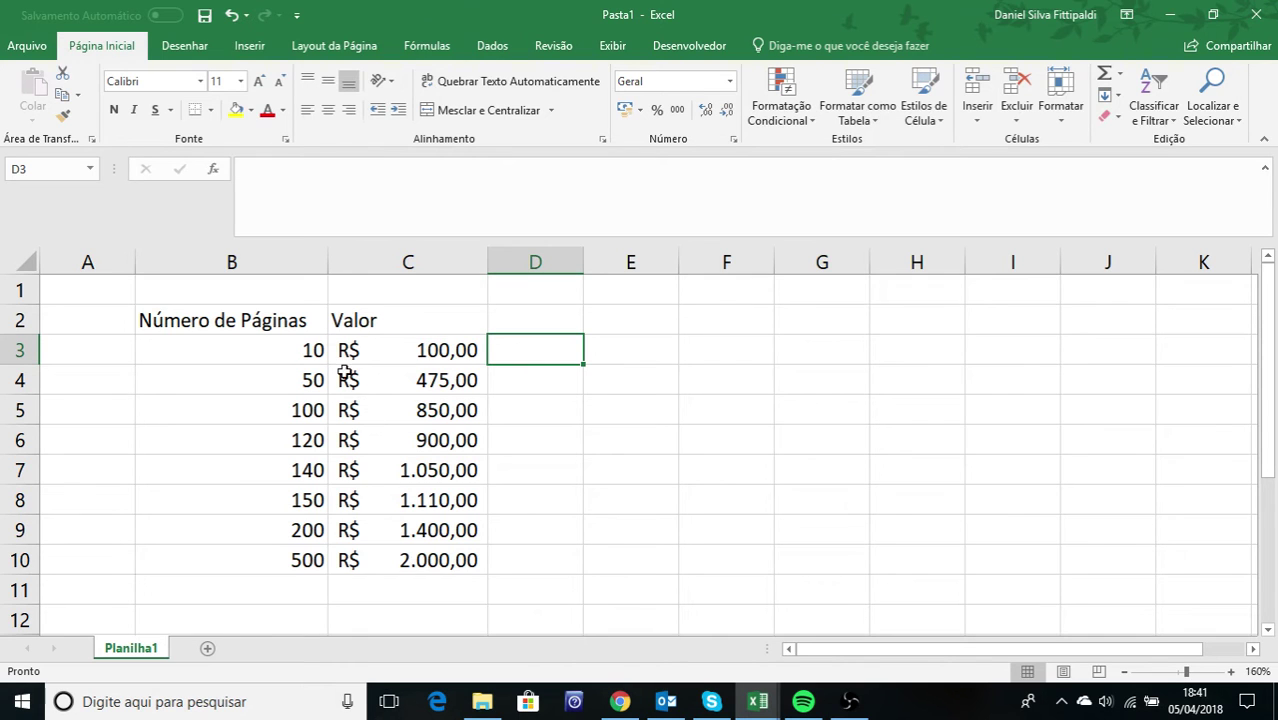
pyautogui.moveTo(300, 347); pyautogui.dragTo(428, 551)
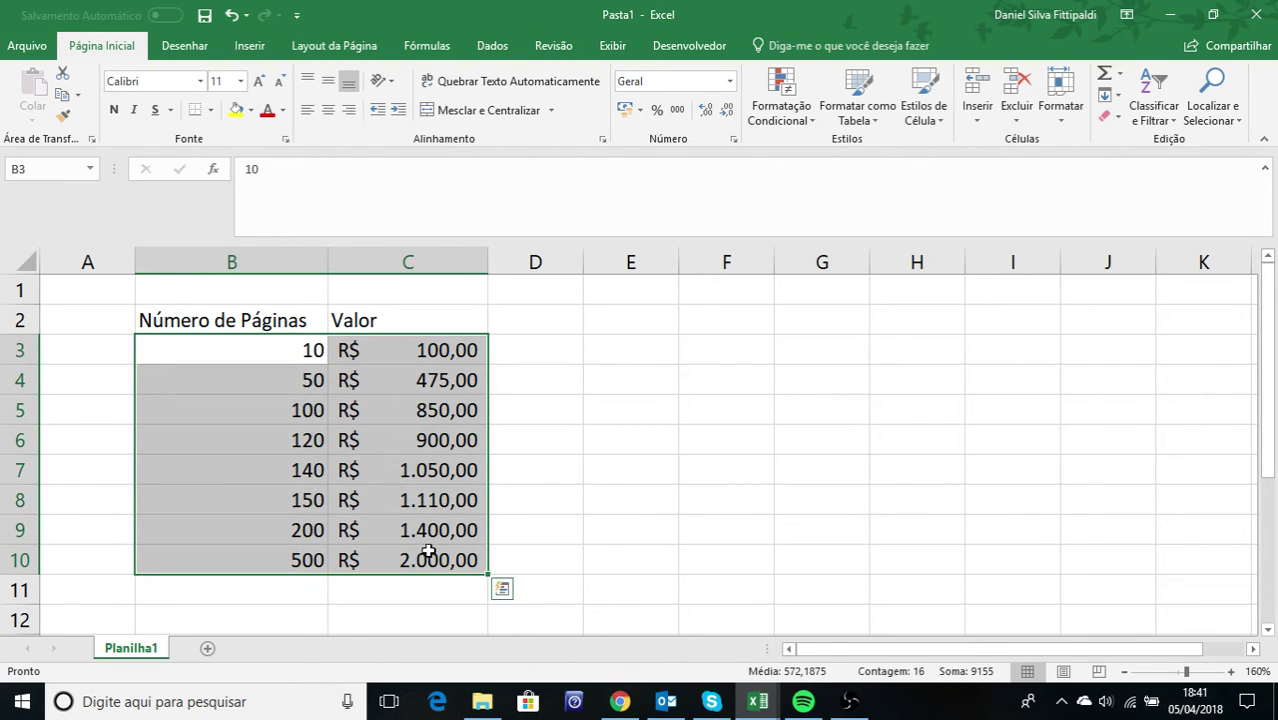
pyautogui.moveTo(308, 320); pyautogui.dragTo(416, 562)
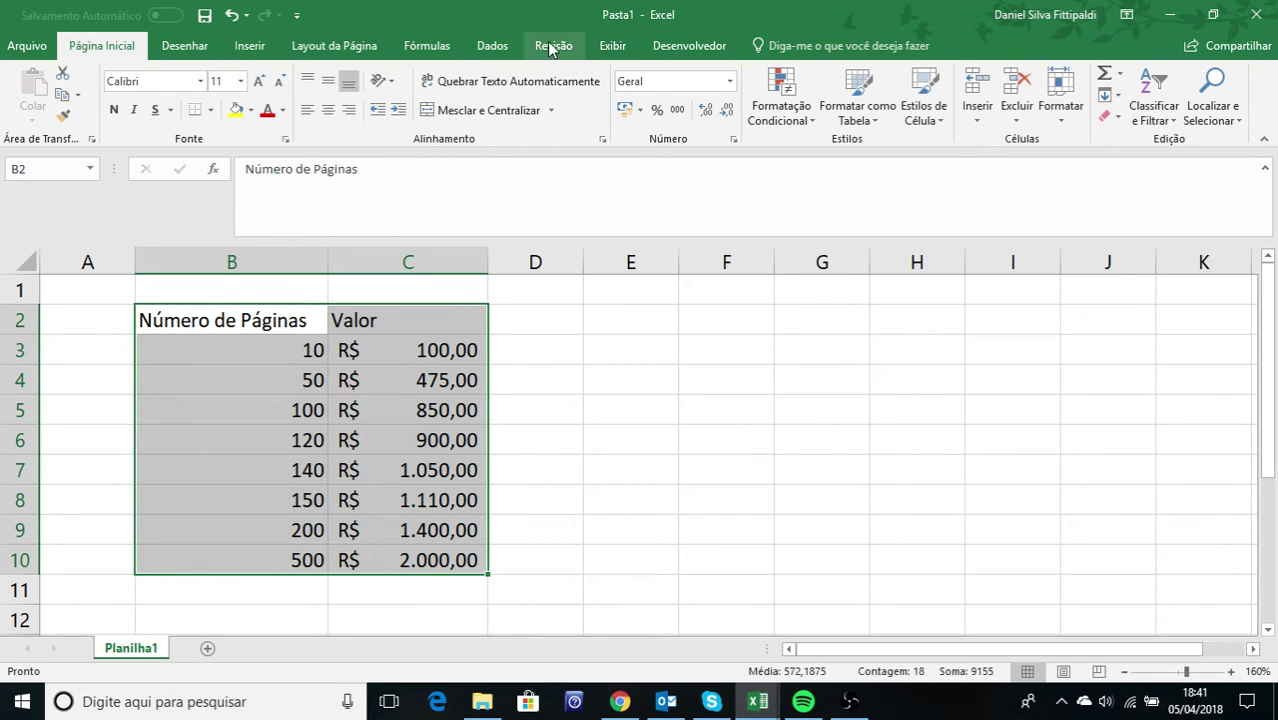
pyautogui.click(247, 49)
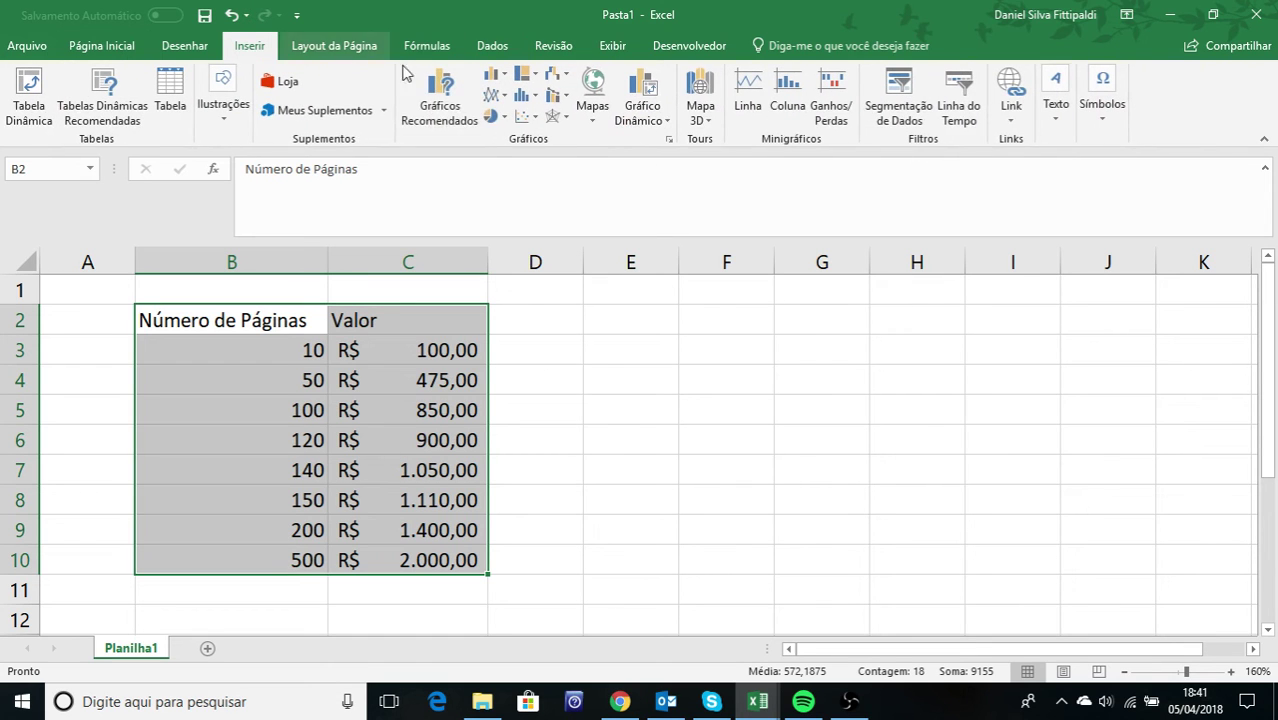
pyautogui.click(533, 120)
pyautogui.click(533, 120)
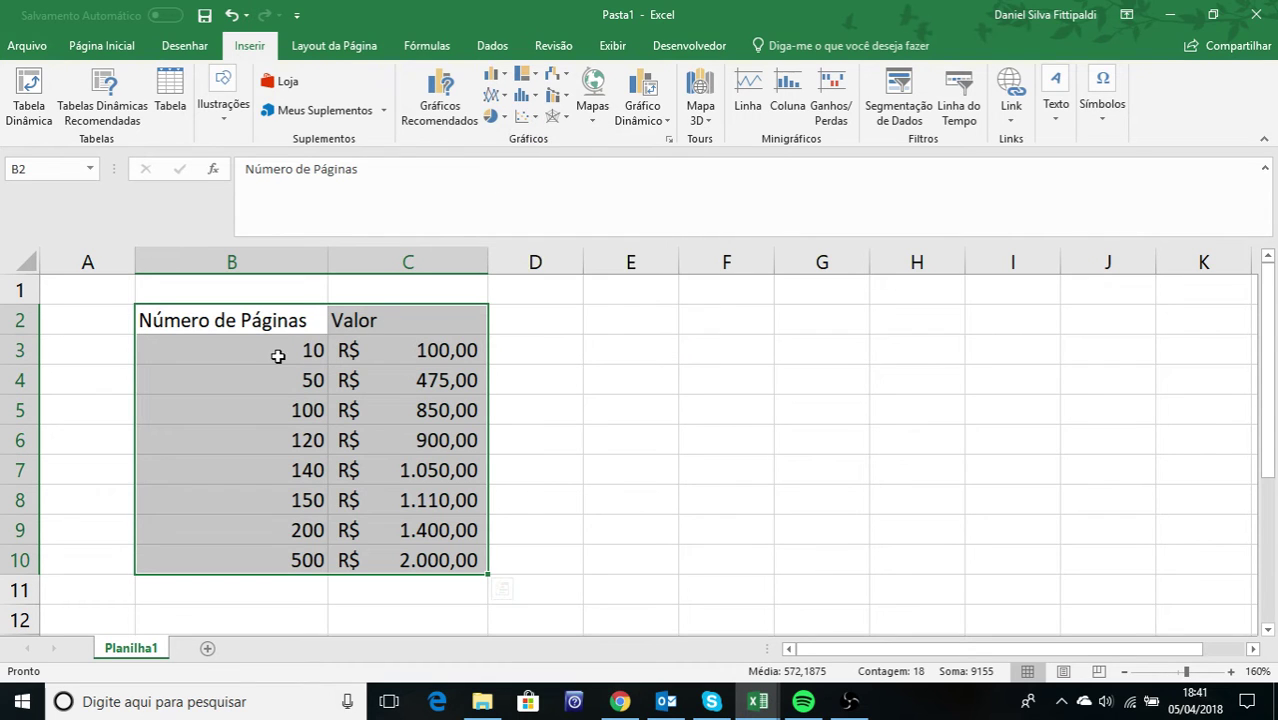
pyautogui.moveTo(278, 356); pyautogui.dragTo(271, 551)
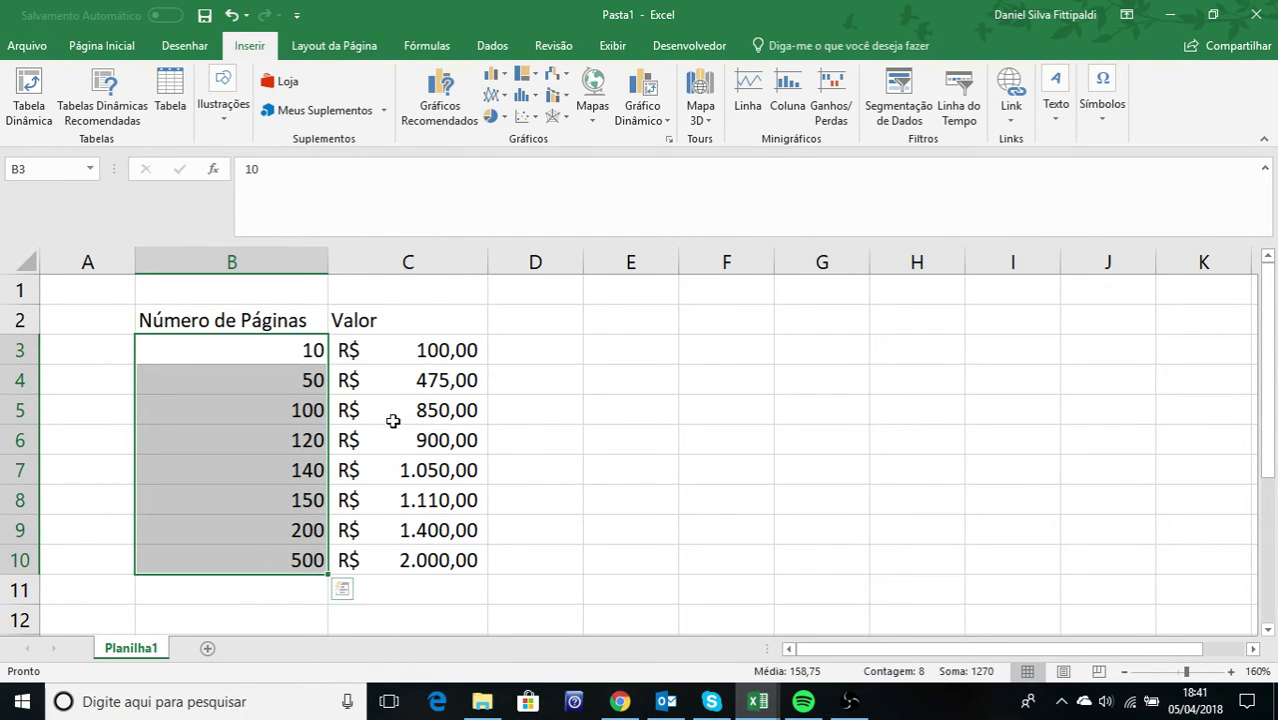
pyautogui.moveTo(414, 349); pyautogui.dragTo(399, 562)
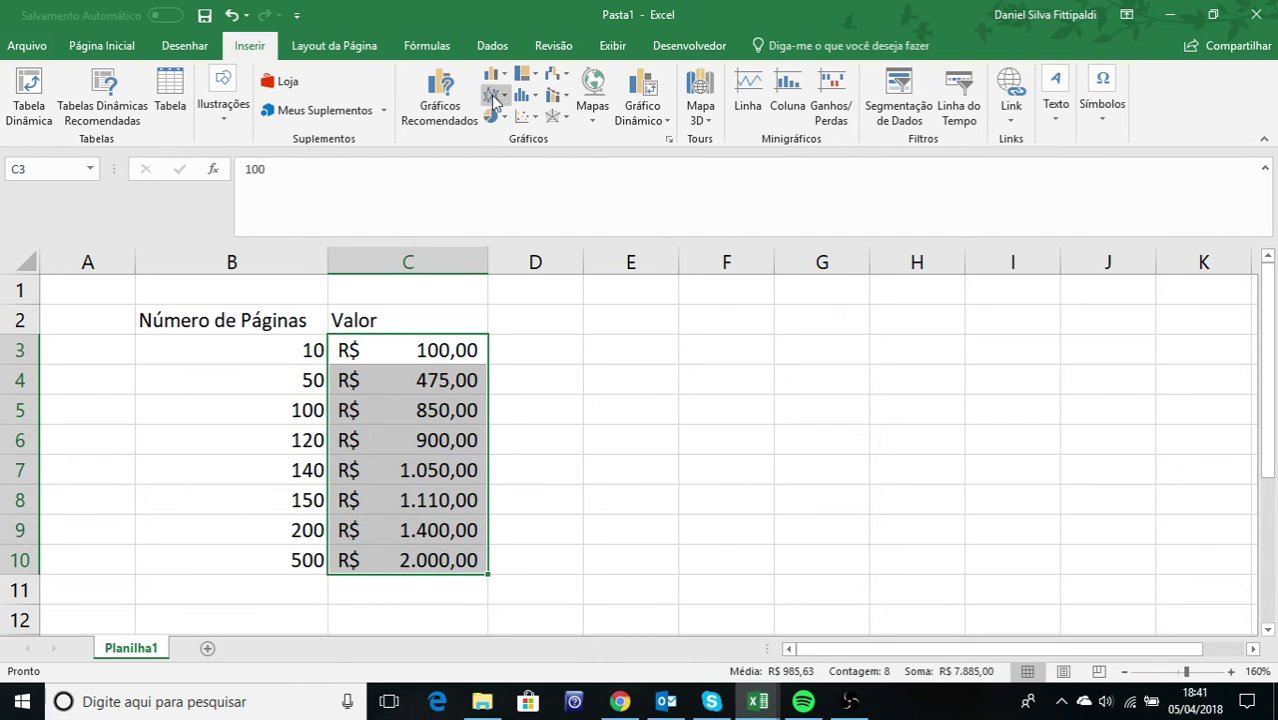
# Insert a scatter chart with straight lines and markers from the page counts and prices in B3:C10
pyautogui.moveTo(300, 355); pyautogui.dragTo(414, 563)
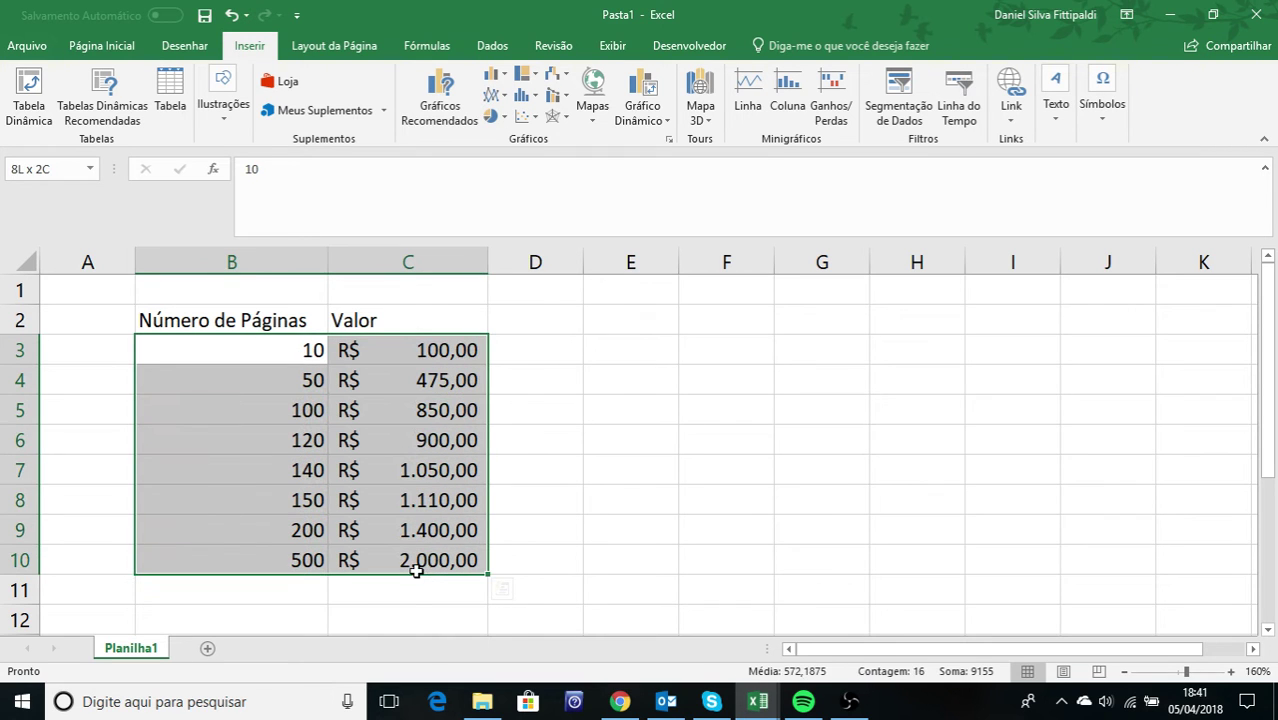
pyautogui.click(493, 95)
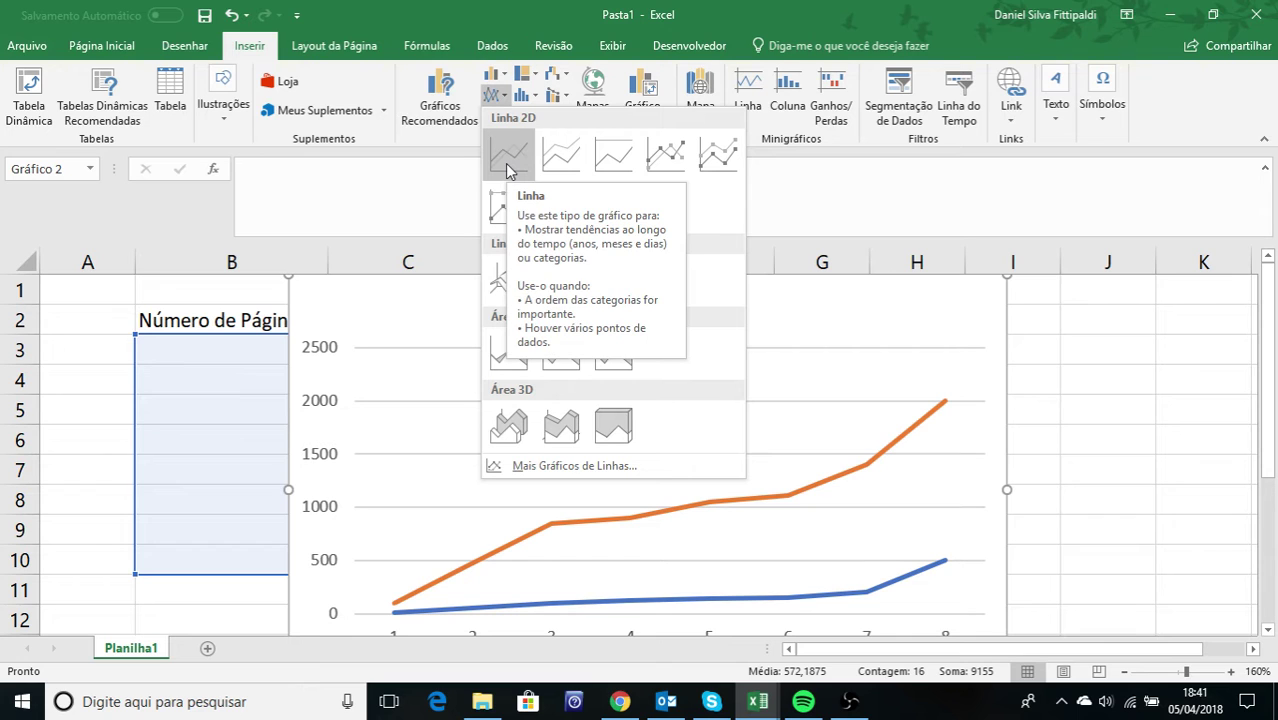
pyautogui.click(495, 95)
pyautogui.click(535, 116)
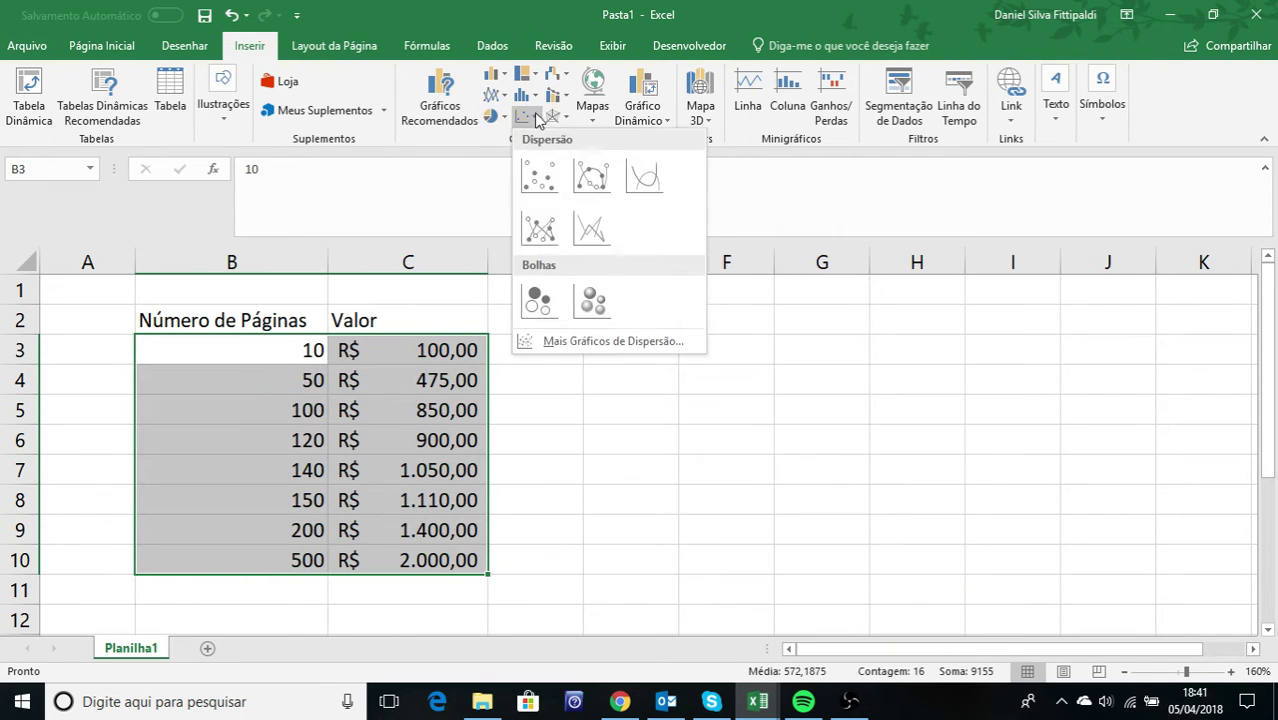
pyautogui.click(540, 230)
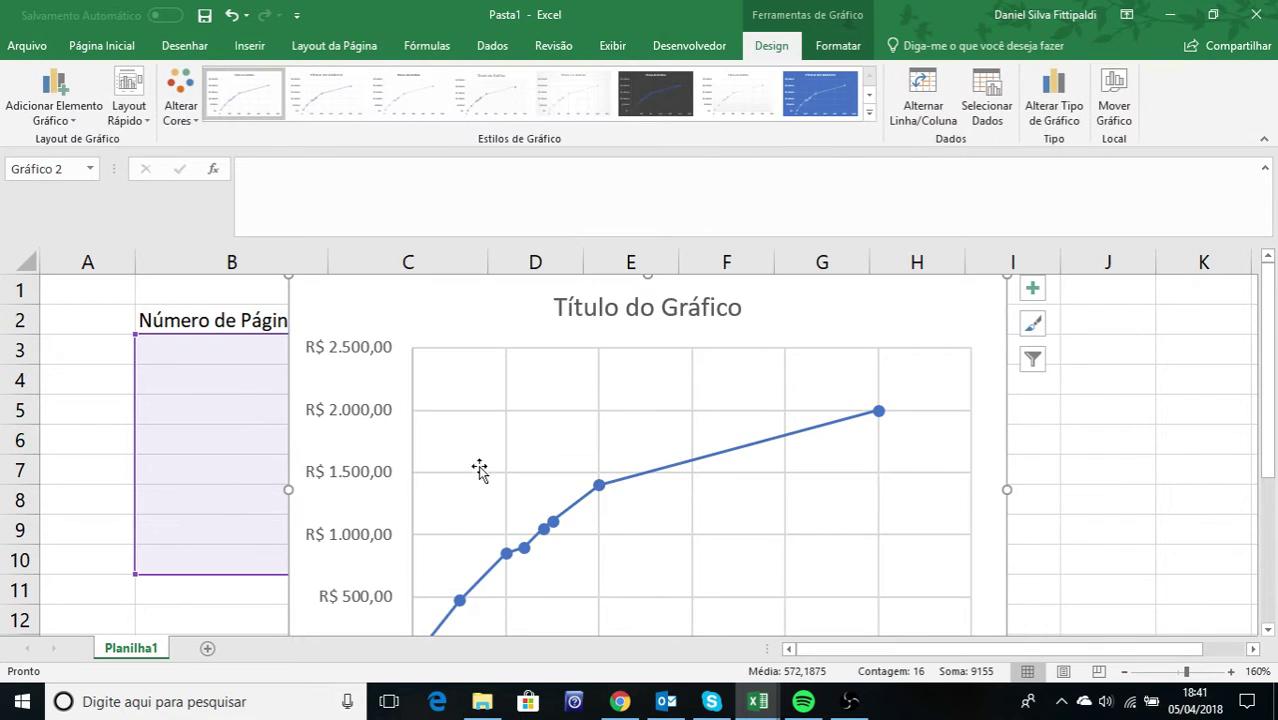
# Move the chart beside the data table so that it starts in column D and leaves the data uncovered
pyautogui.scroll(-1, 487, 475)
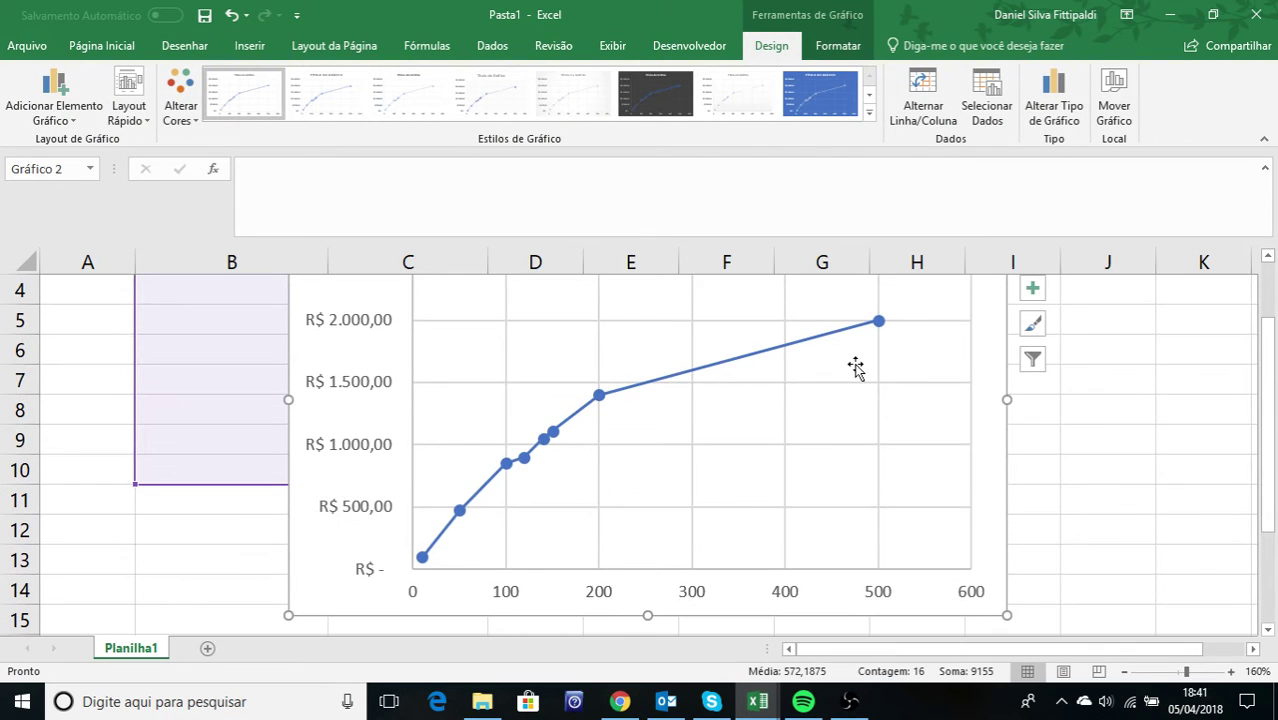
pyautogui.scroll(1, 719, 480)
pyautogui.scroll(-1, 645, 493)
pyautogui.keyDown('ctrl'); pyautogui.scroll(-2, 1062, 484); pyautogui.keyUp('ctrl')
pyautogui.moveTo(616, 308); pyautogui.dragTo(812, 278)
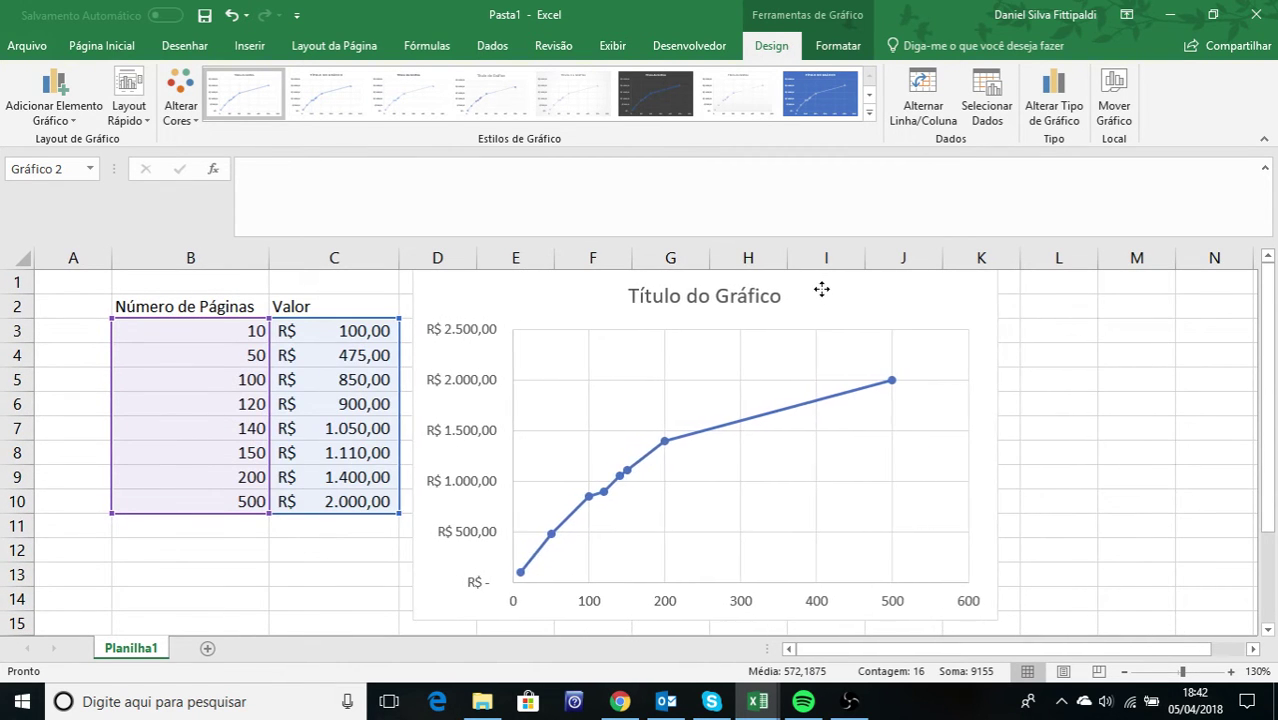
# Add a linear trendline to the chart's data series, using the full trendline options
pyautogui.click(836, 410)
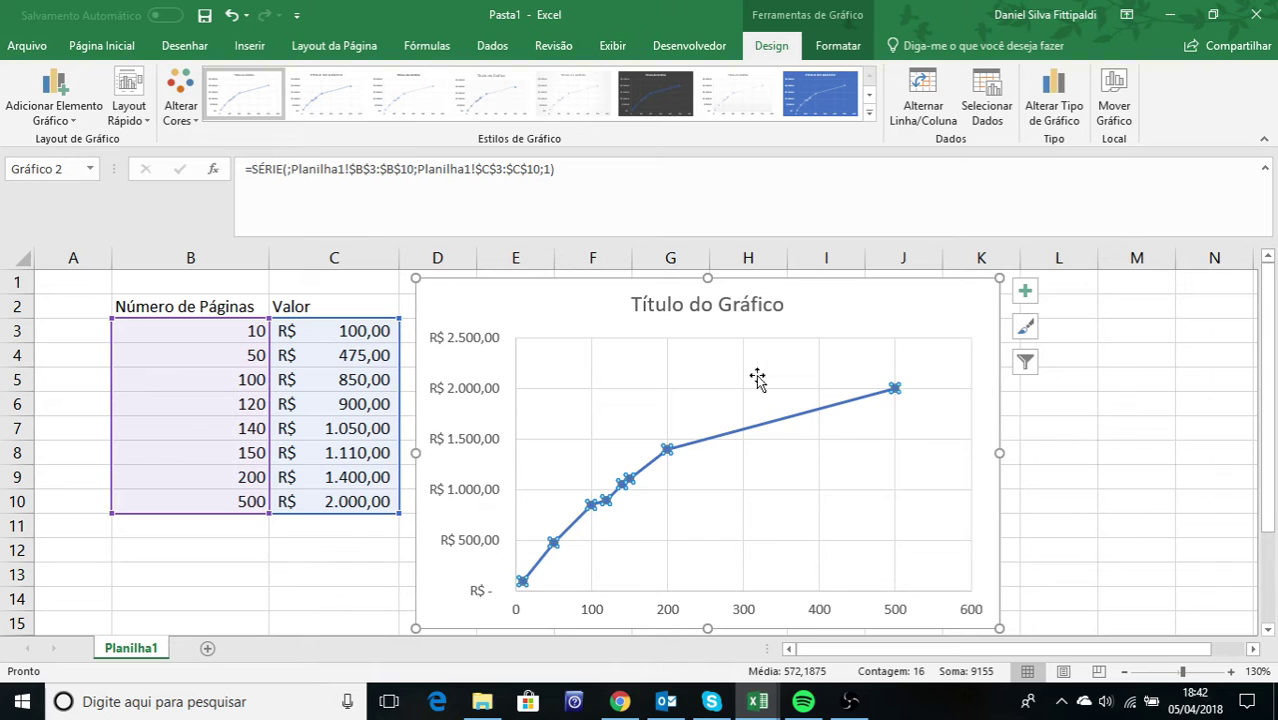
pyautogui.click(249, 52)
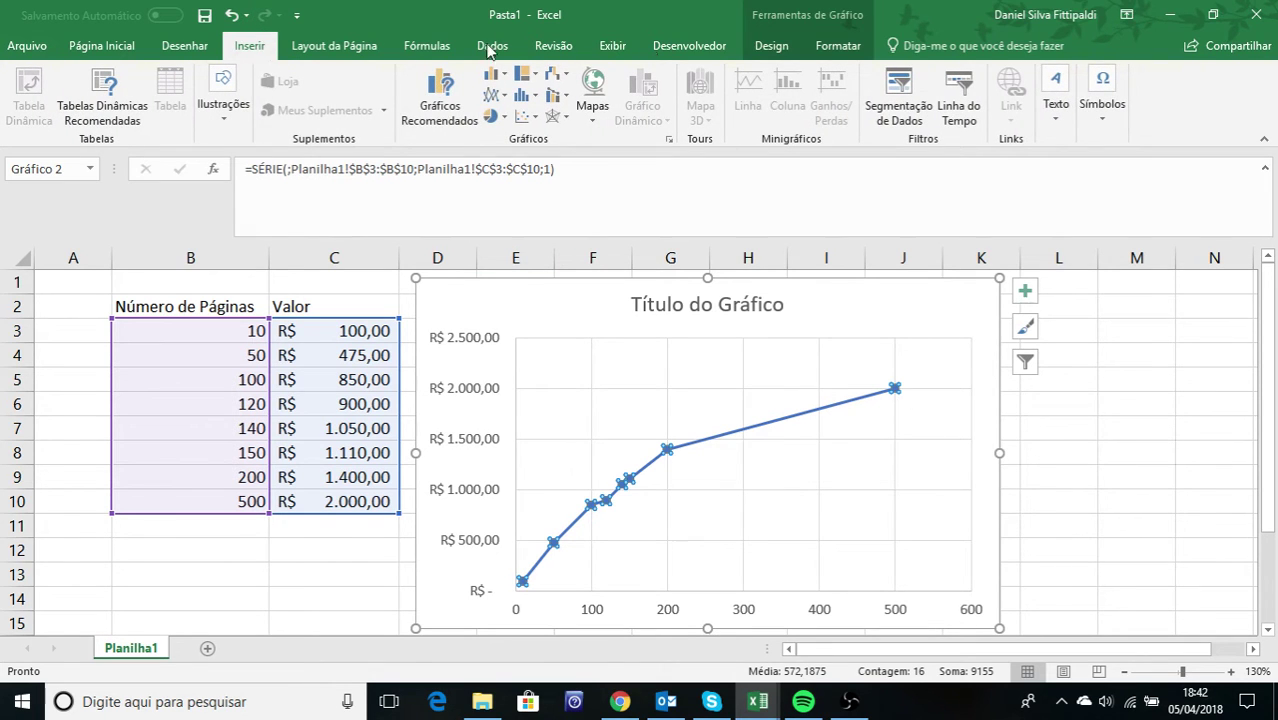
pyautogui.click(776, 48)
pyautogui.click(55, 112)
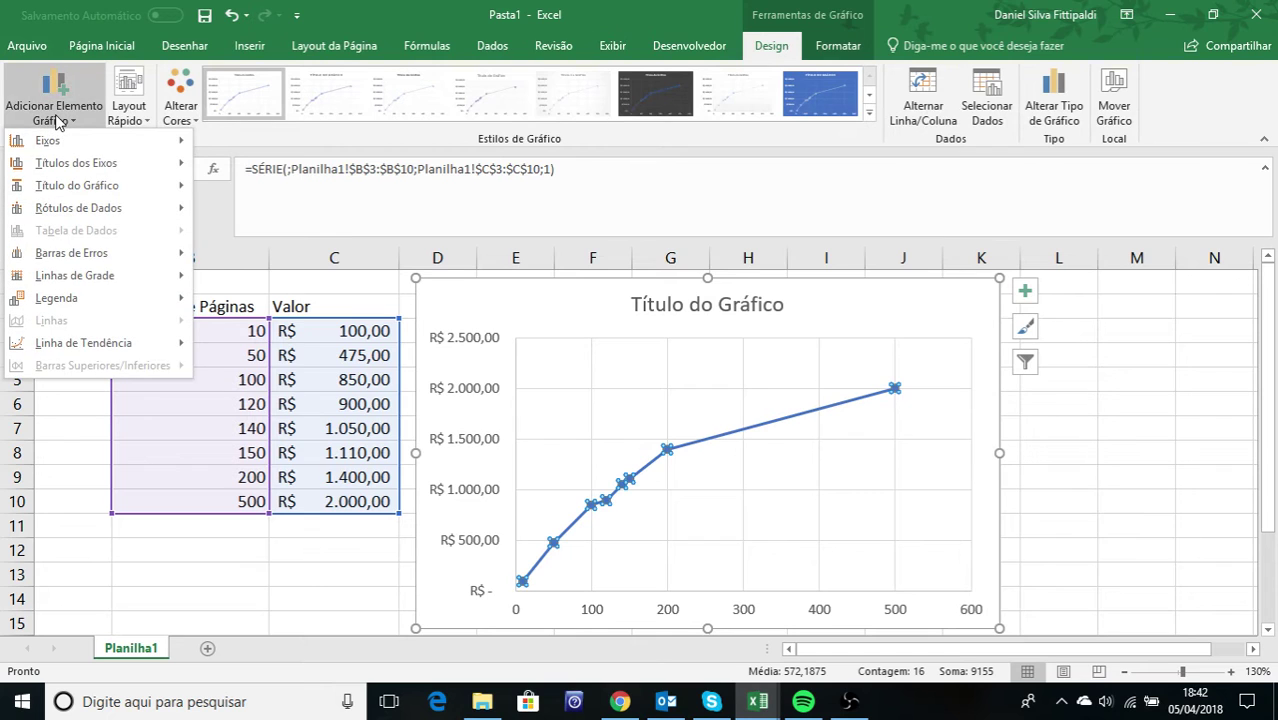
pyautogui.moveTo(64, 302)
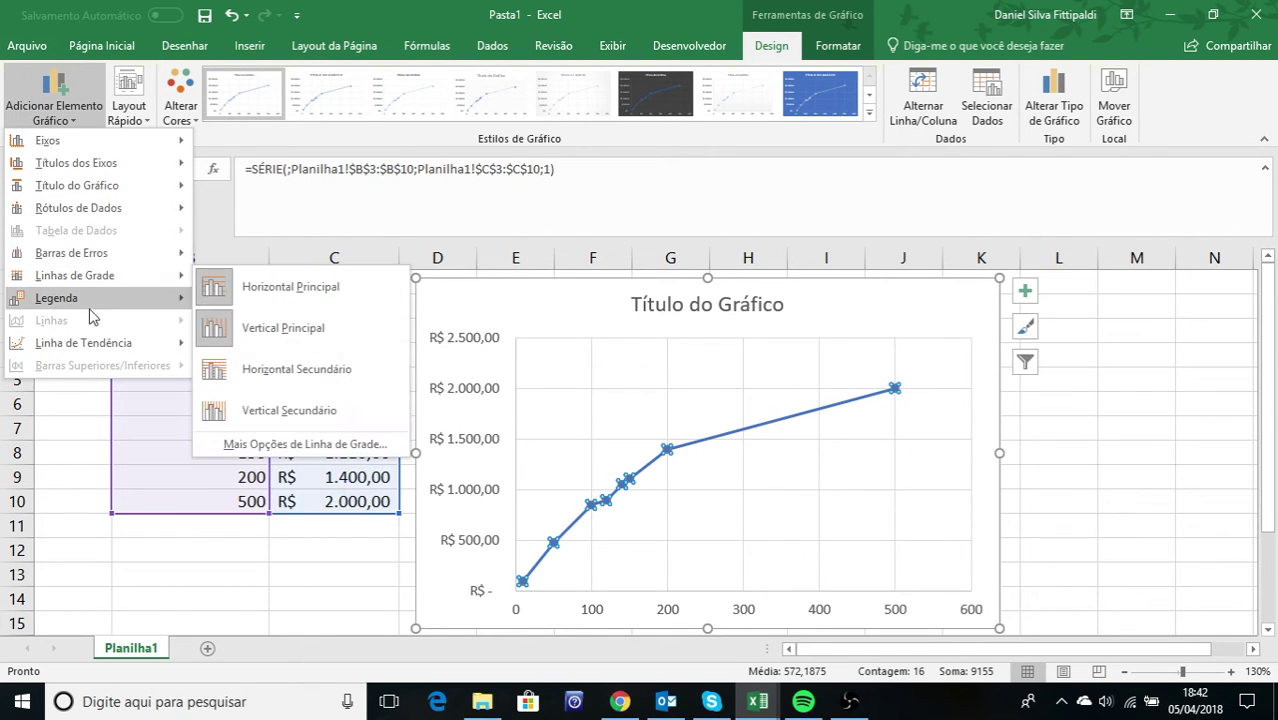
pyautogui.moveTo(90, 343)
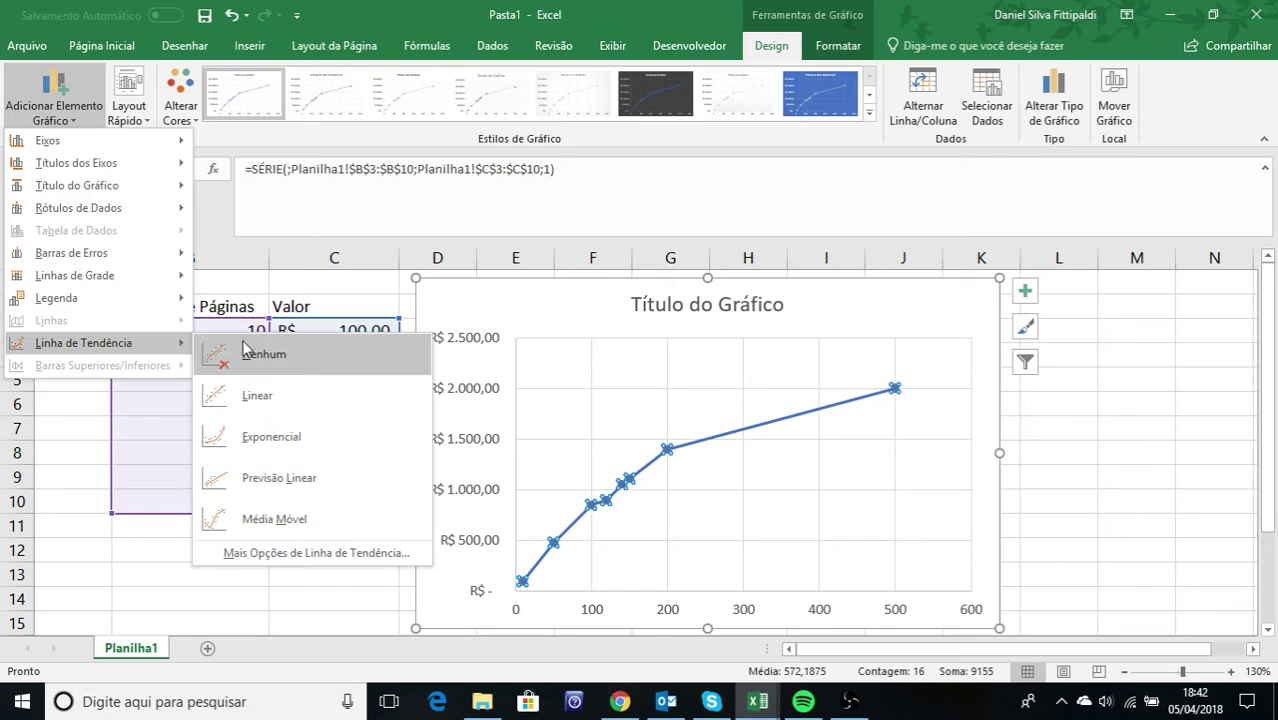
pyautogui.click(342, 556)
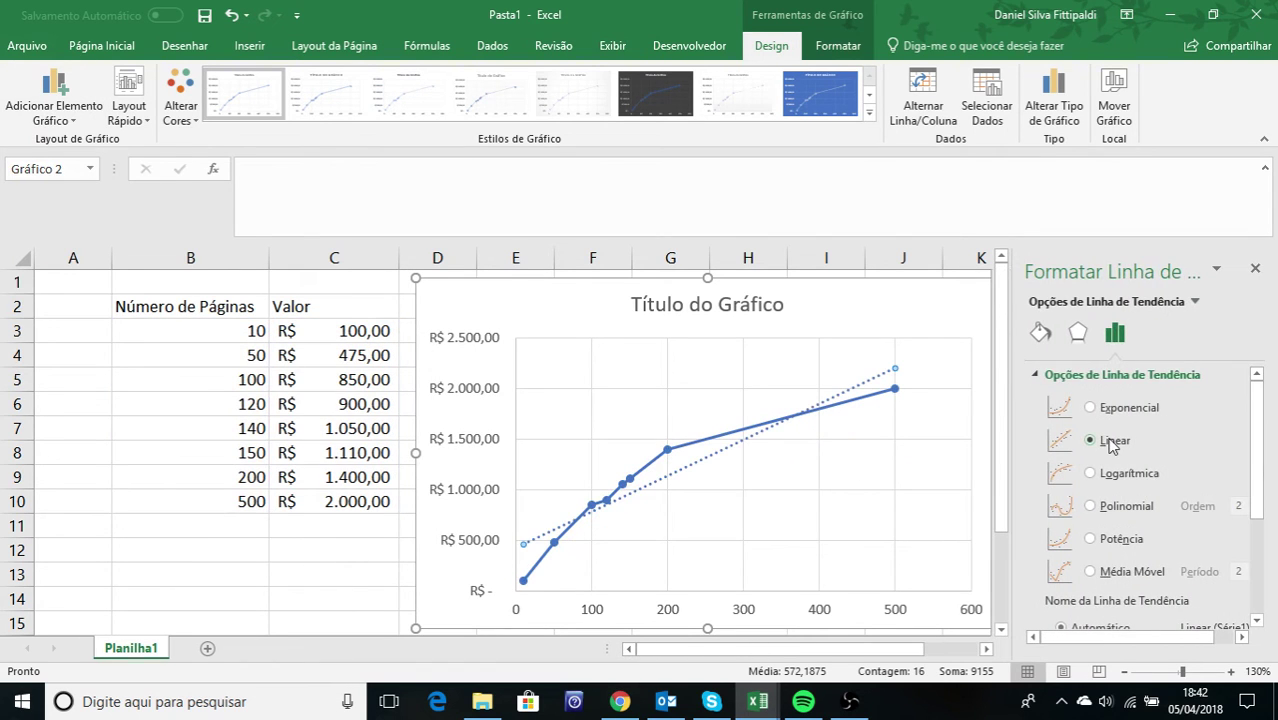
# Display the trendline's equation on the chart and move its label clear of the trendline
pyautogui.moveTo(1264, 442); pyautogui.dragTo(1265, 586)
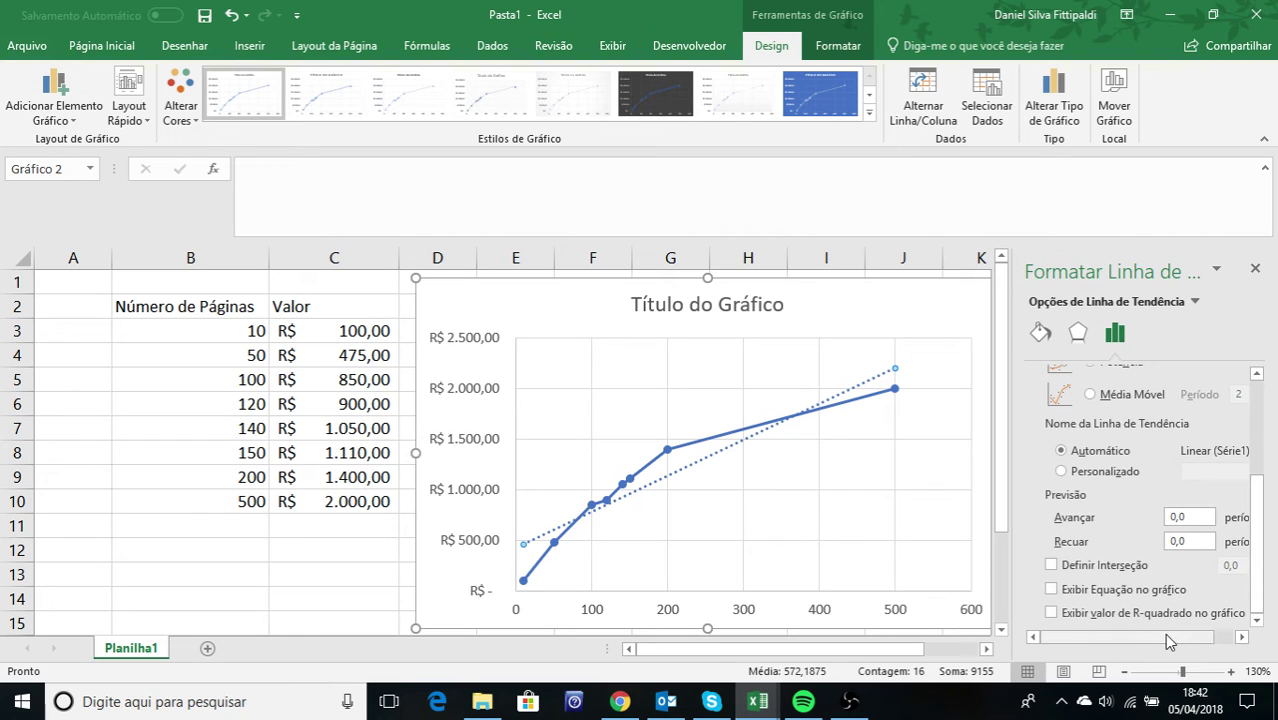
pyautogui.click(1112, 592)
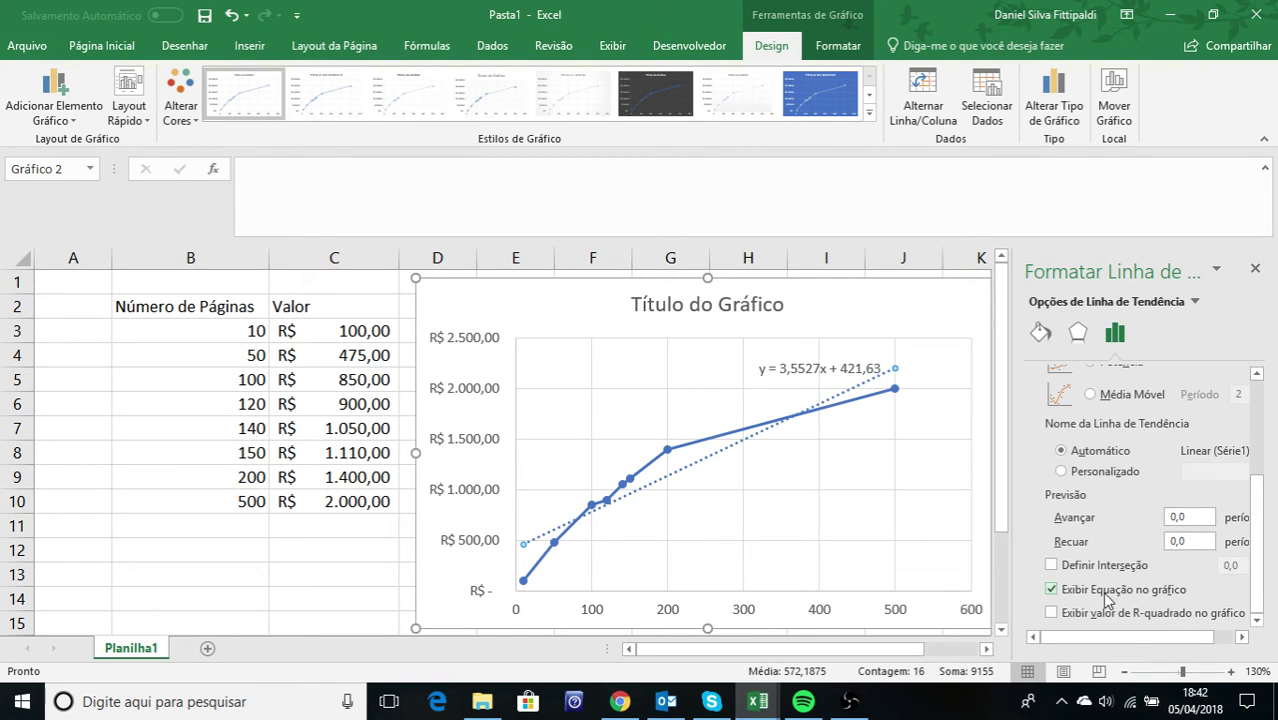
pyautogui.click(788, 367)
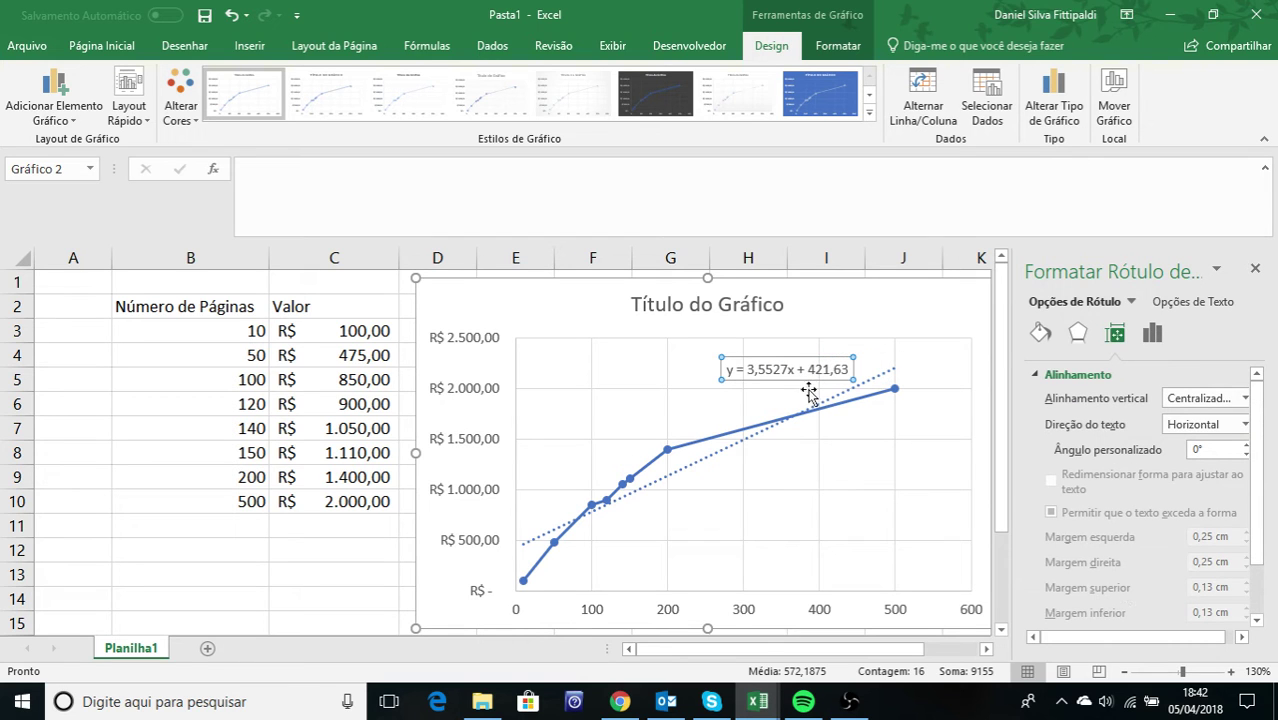
# Display the linear trendline's R-squared value on the chart
pyautogui.click(847, 394)
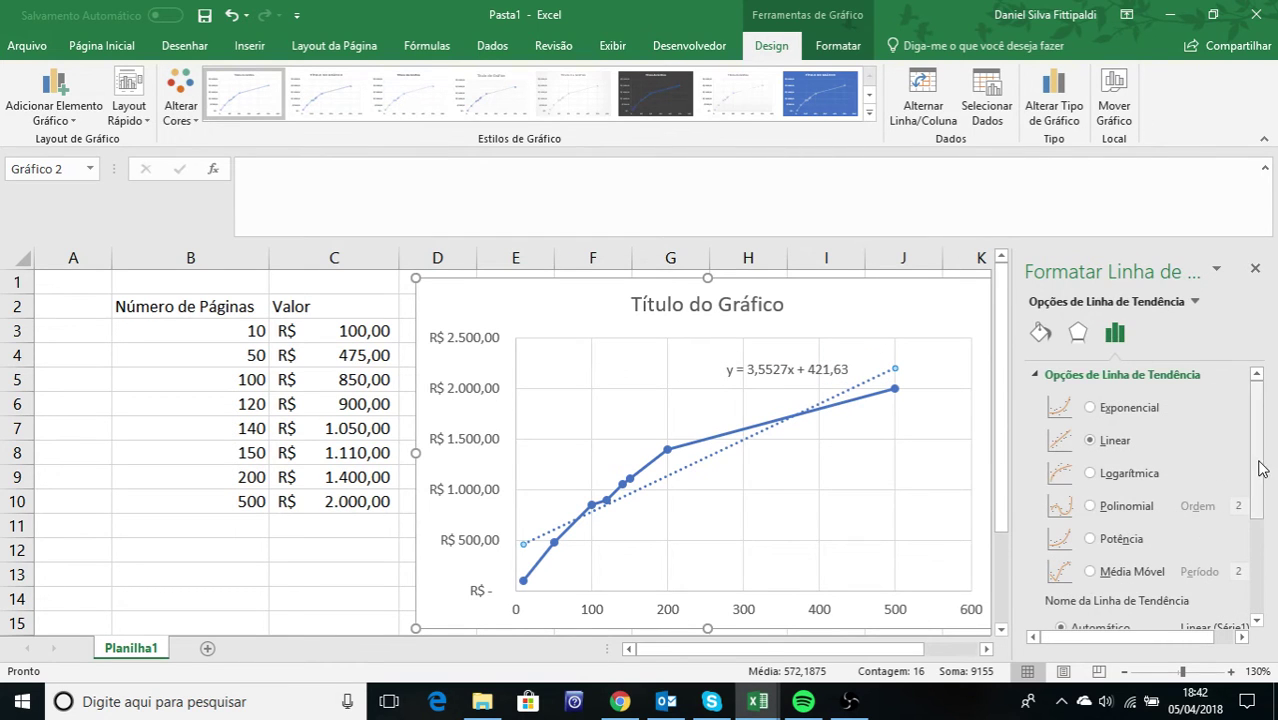
pyautogui.moveTo(1257, 470); pyautogui.dragTo(1257, 565)
pyautogui.click(1103, 616)
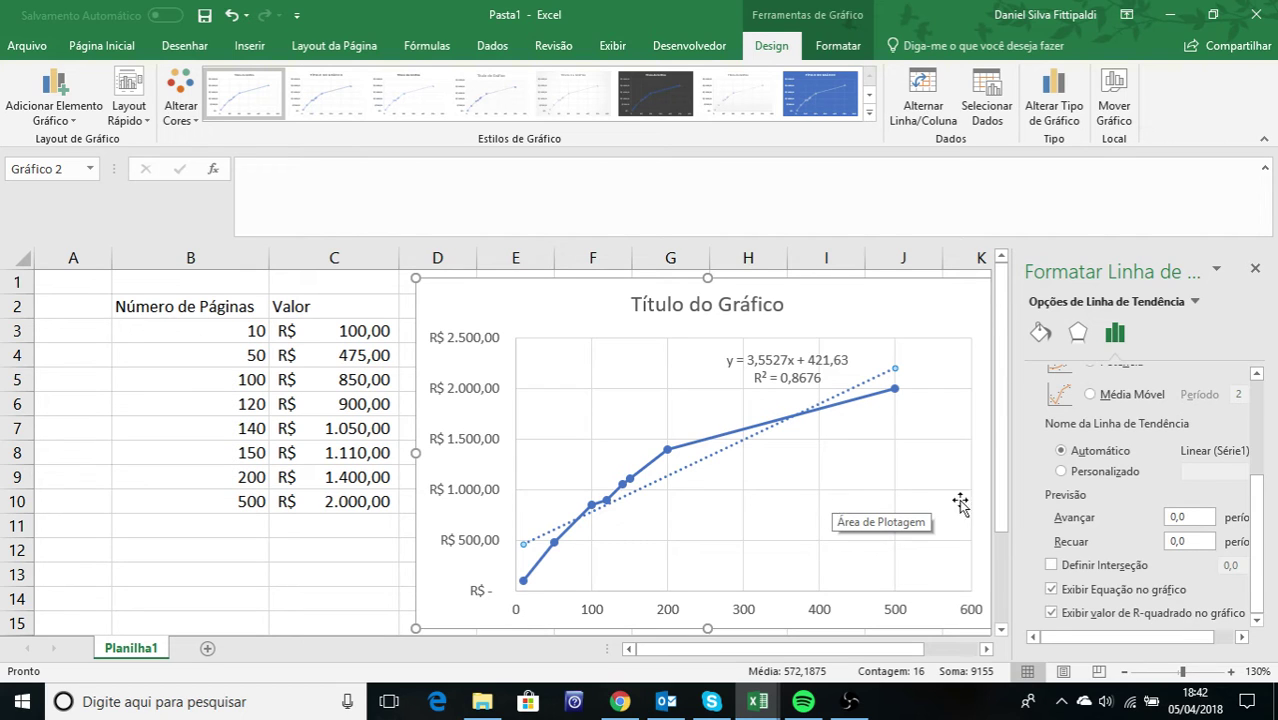
# Try an exponential fit for the trendline, and return it to linear
pyautogui.moveTo(1264, 528); pyautogui.dragTo(1260, 433)
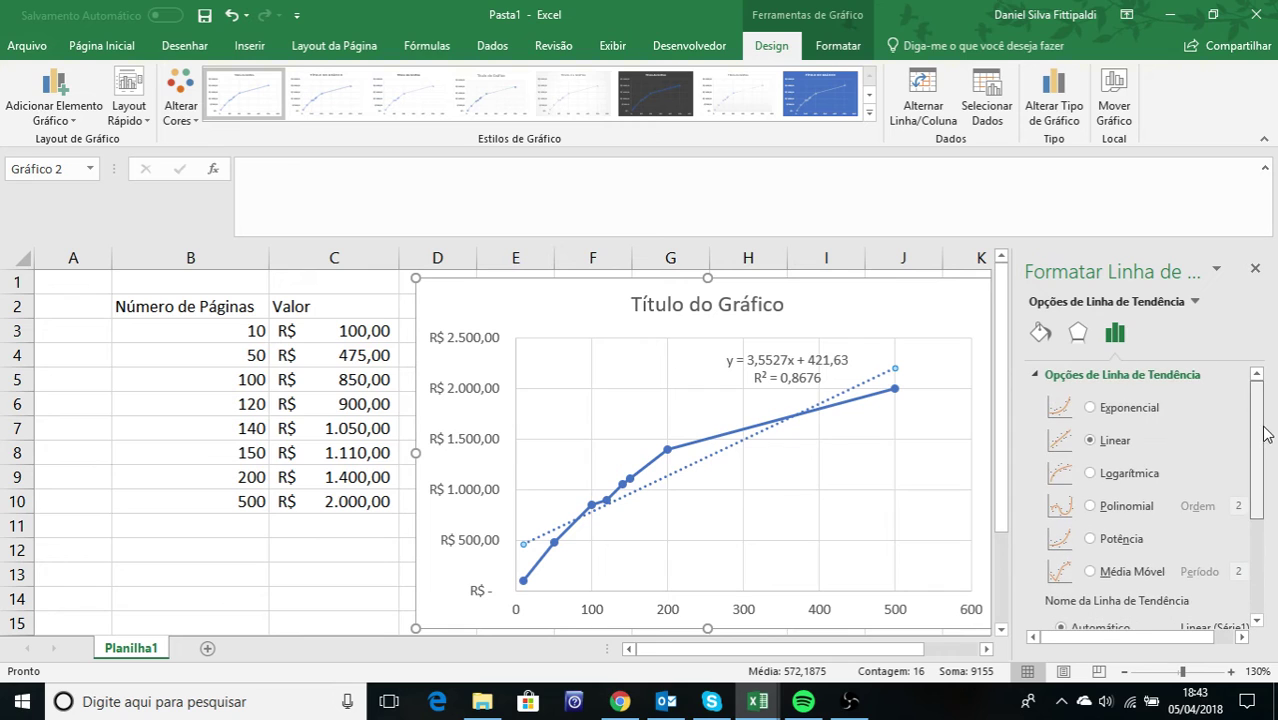
pyautogui.click(1156, 412)
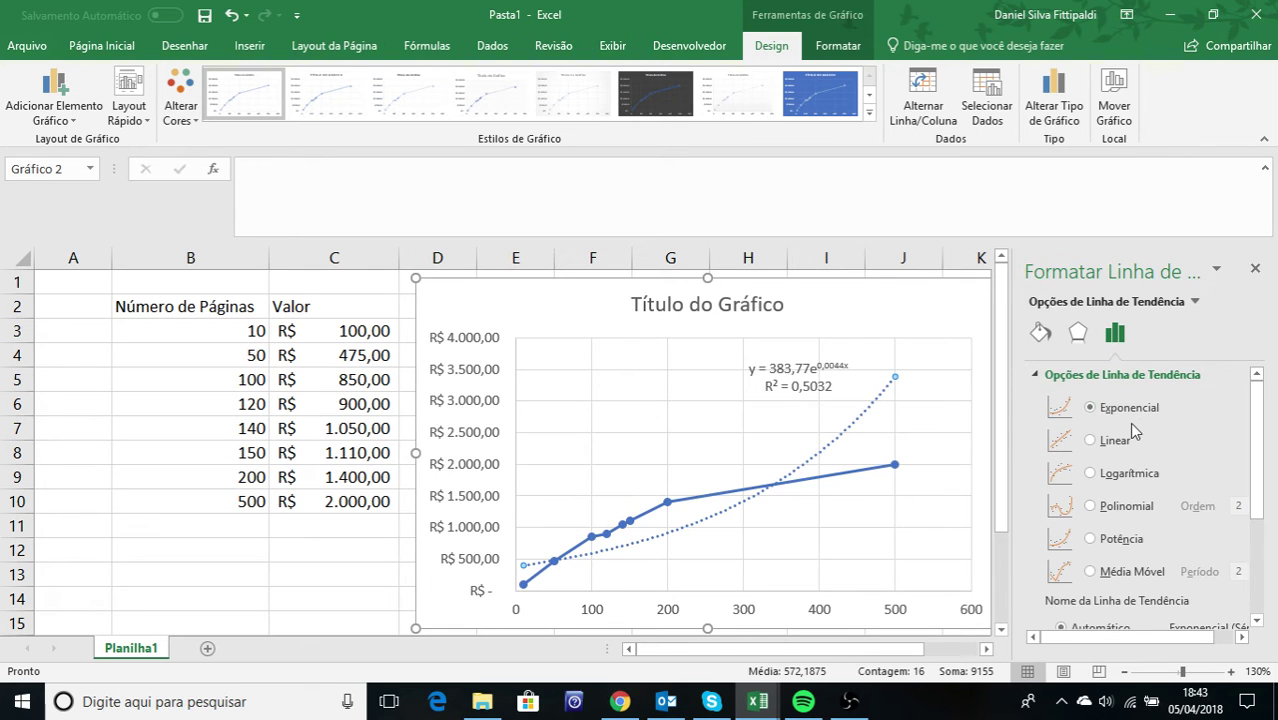
pyautogui.click(1108, 450)
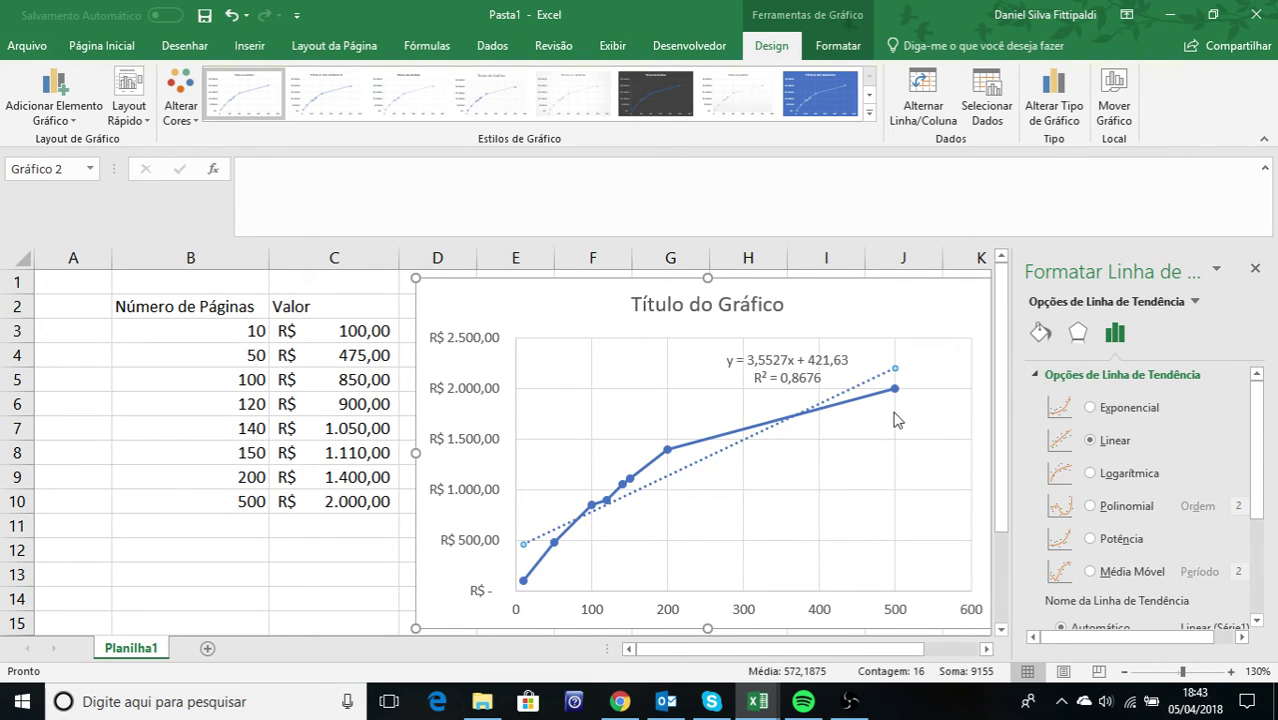
# Change the trendline type to logarithmic and move the equation label to an empty area above the curve
pyautogui.click(1090, 473)
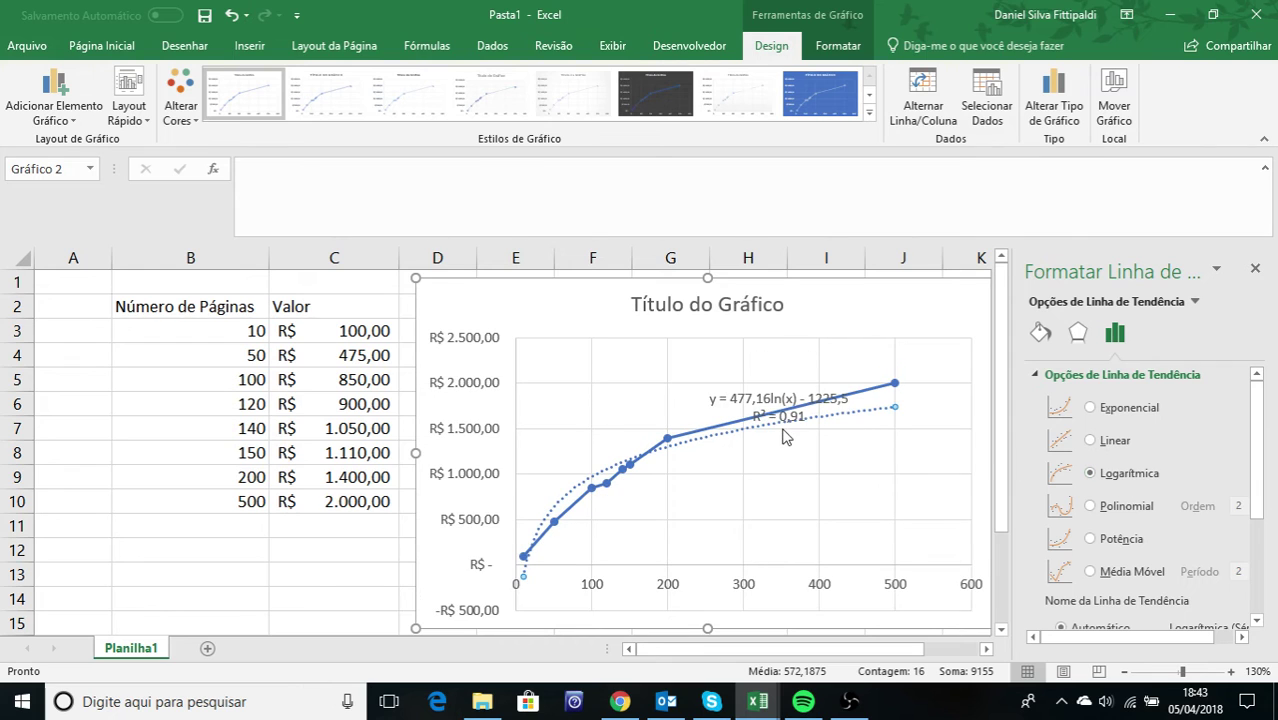
pyautogui.click(727, 387)
pyautogui.moveTo(645, 368); pyautogui.dragTo(645, 368)
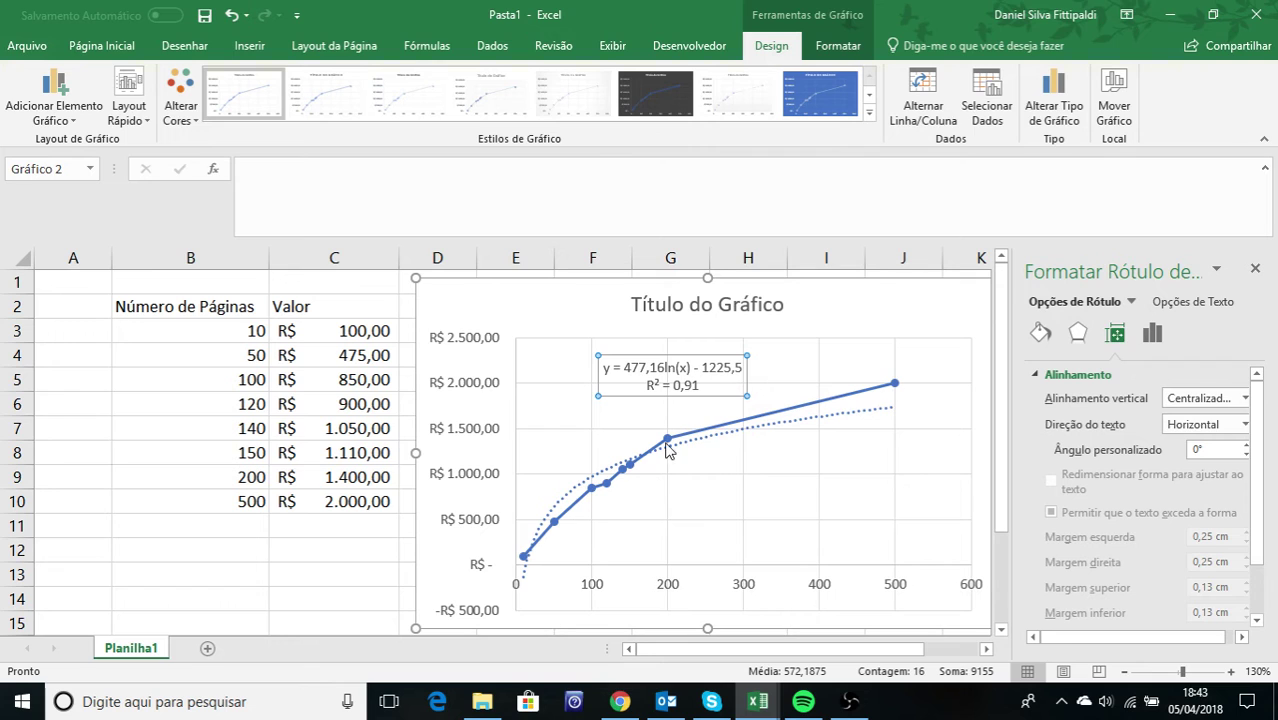
# Change the trendline type to polynomial of order 2, keeping the equation and R-squared value displayed
pyautogui.click(872, 411)
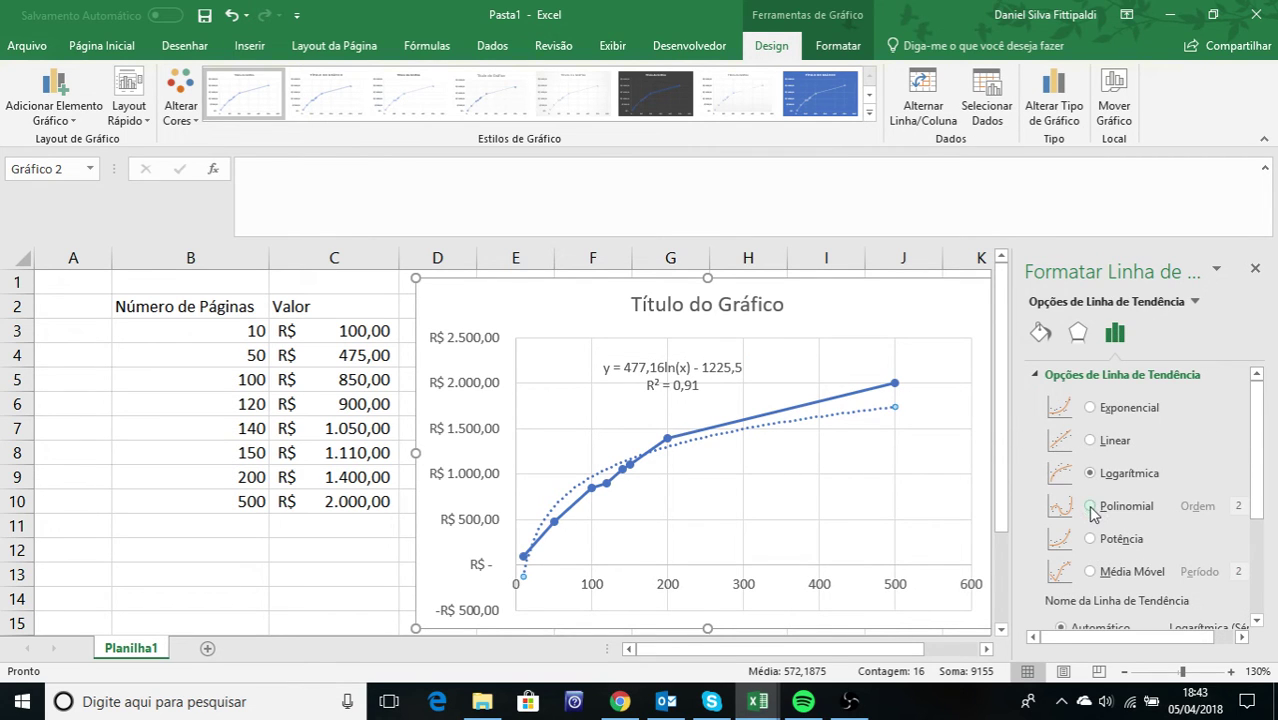
pyautogui.click(1091, 507)
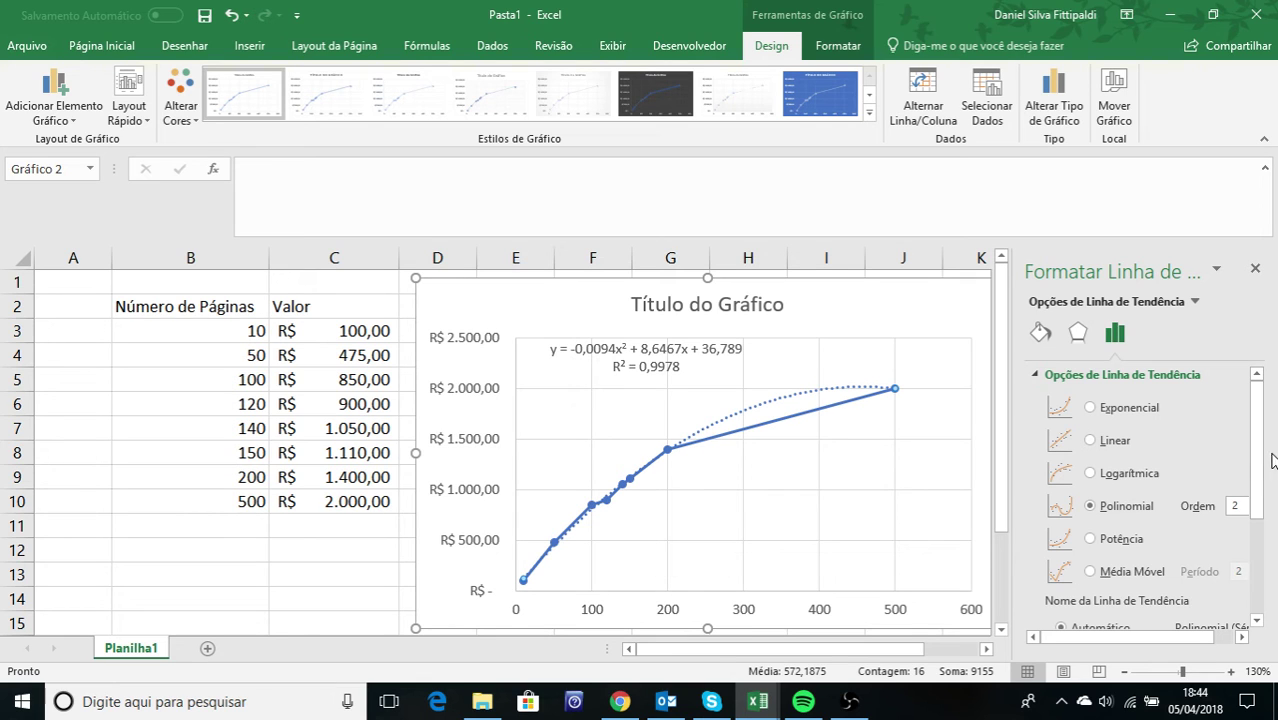
pyautogui.moveTo(1258, 456); pyautogui.dragTo(1256, 562)
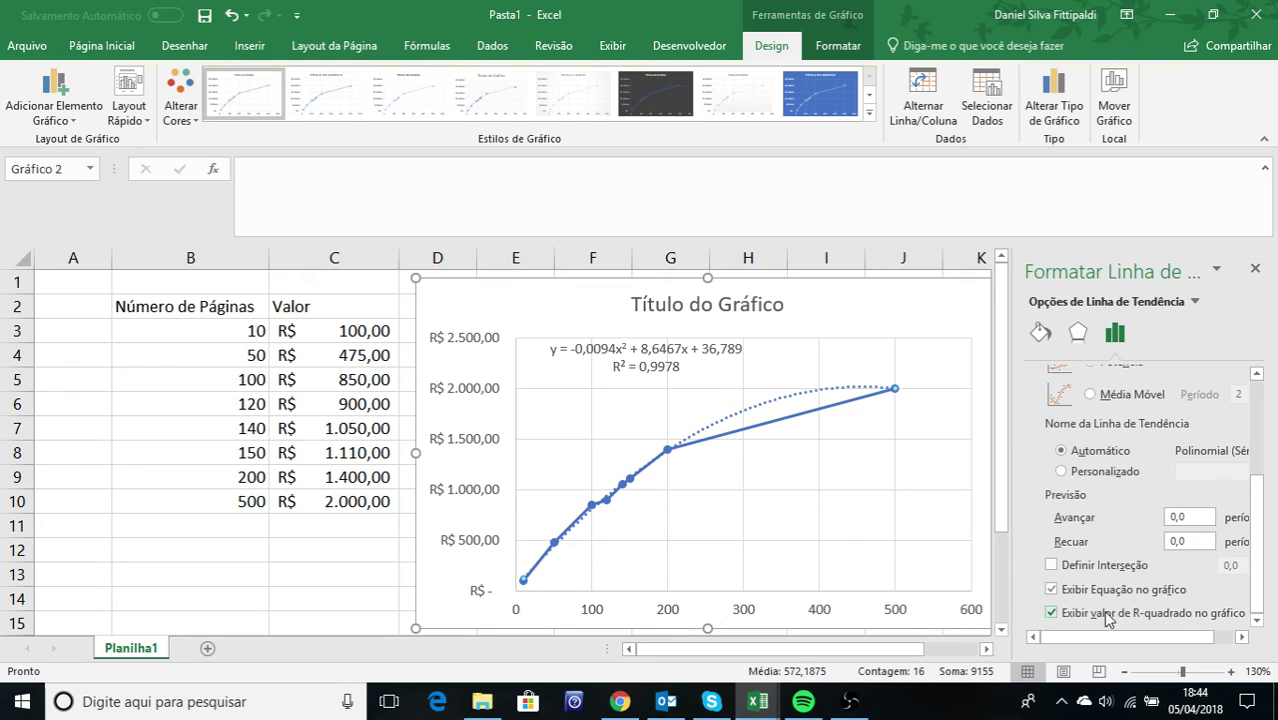
# Recolour the polynomial trendline with a darker green from the theme colours
pyautogui.click(879, 490)
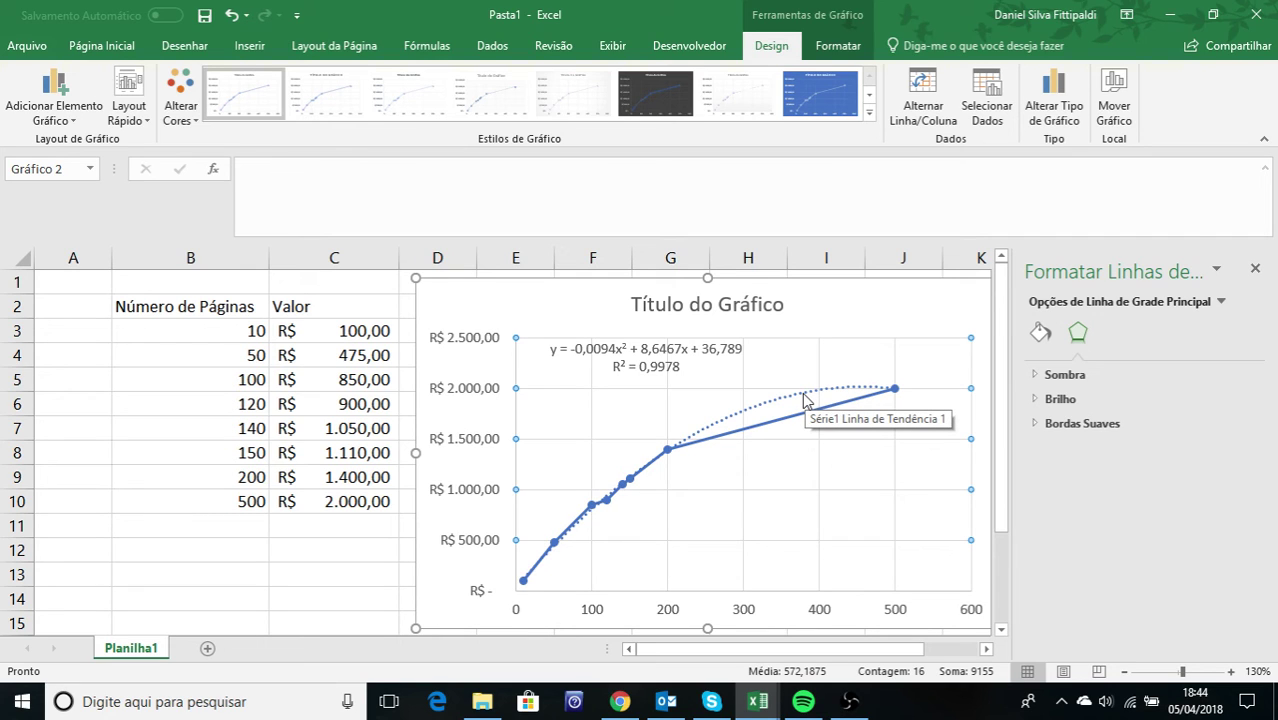
pyautogui.click(804, 398)
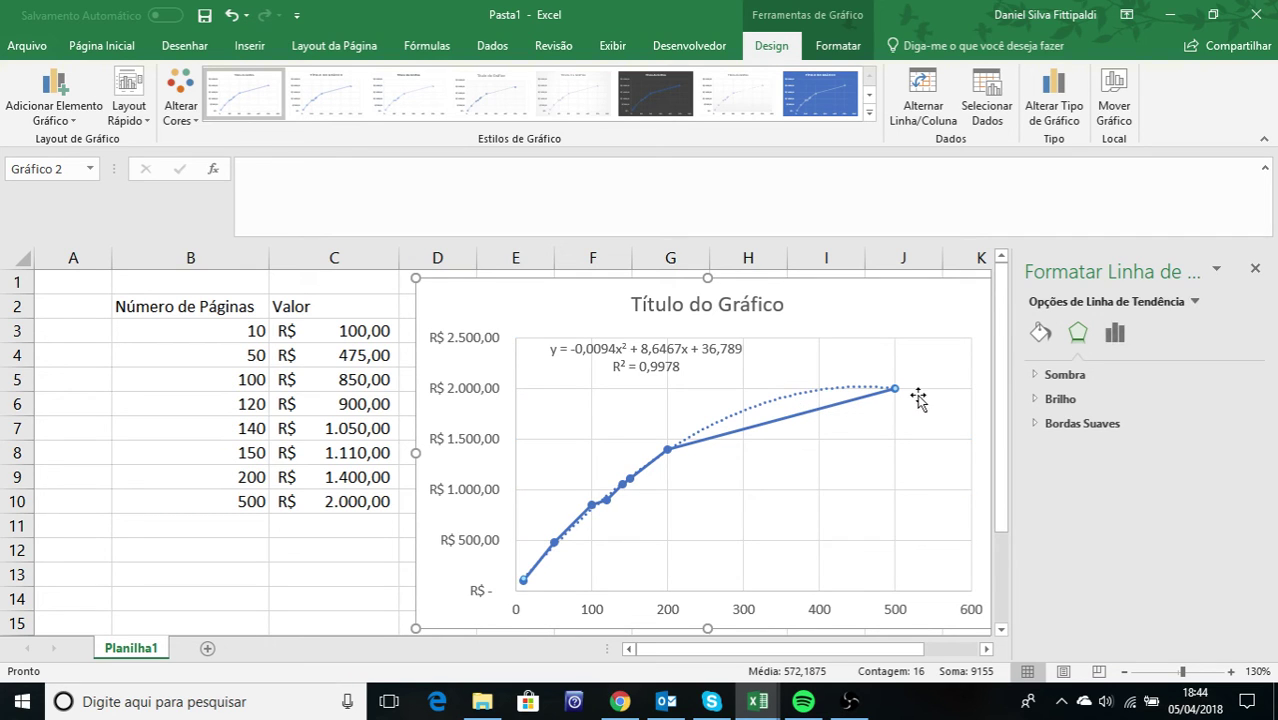
pyautogui.click(1117, 335)
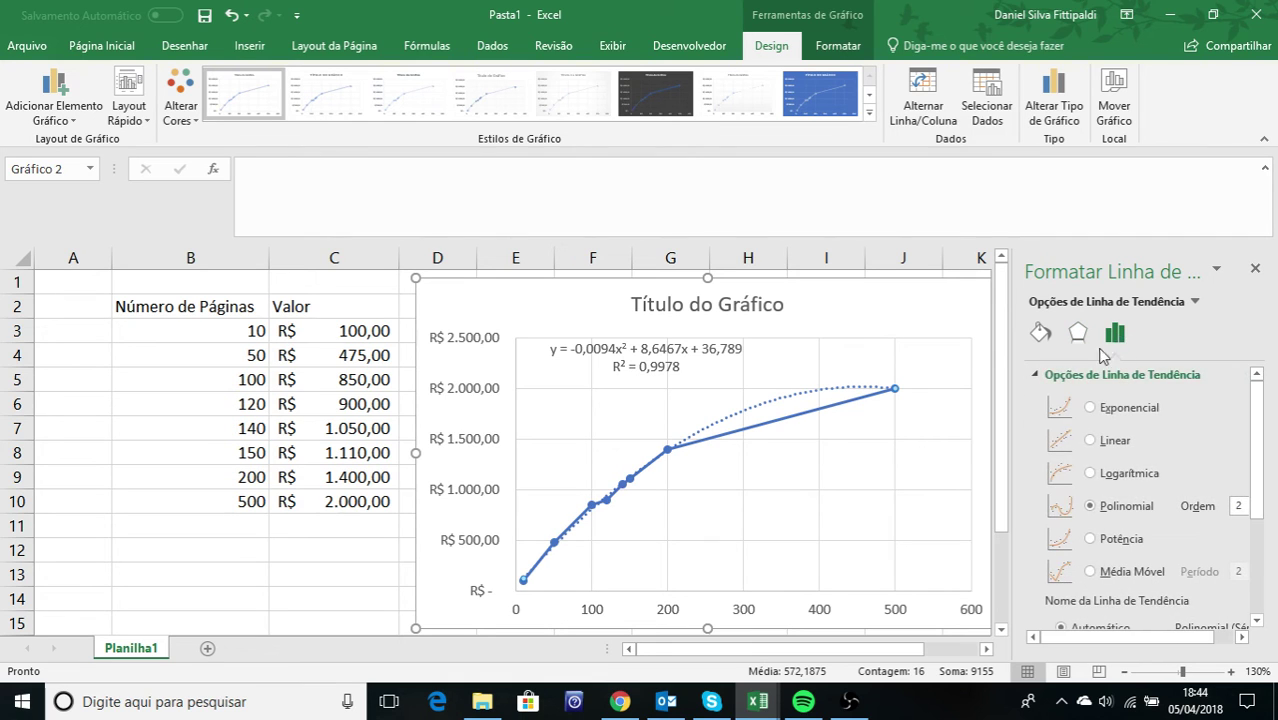
pyautogui.moveTo(1257, 445); pyautogui.dragTo(1257, 545)
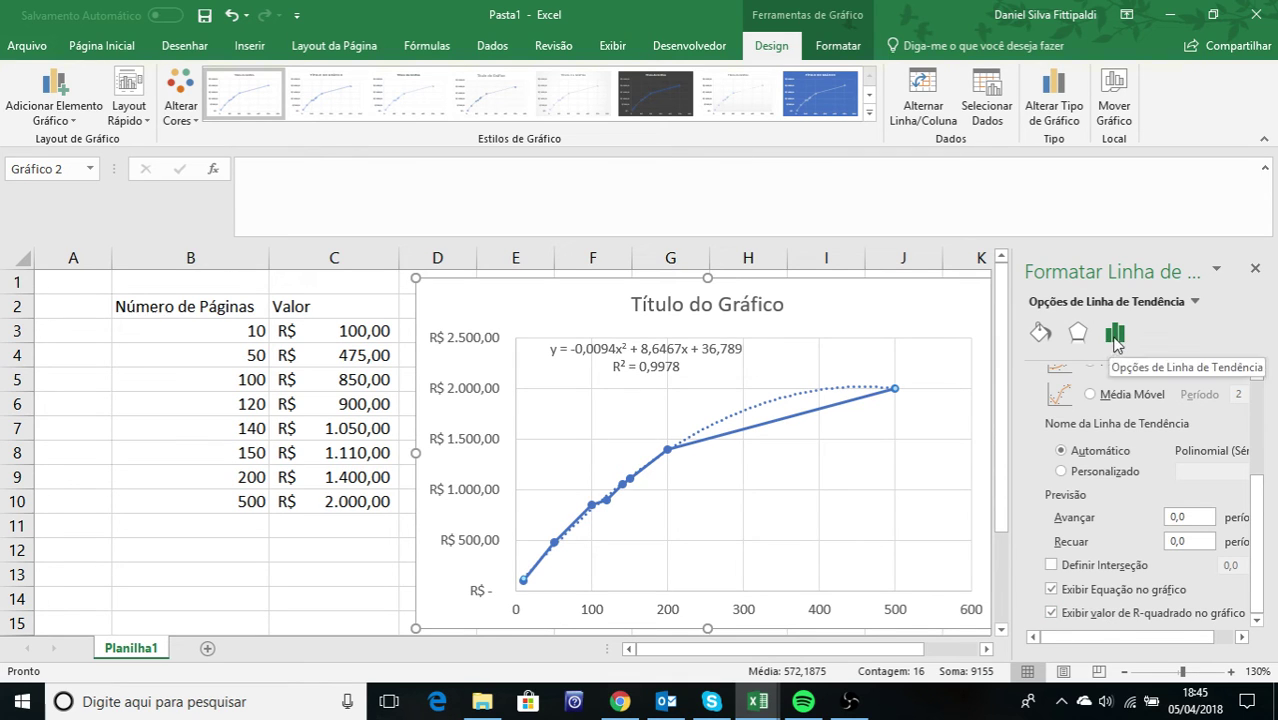
pyautogui.click(1040, 333)
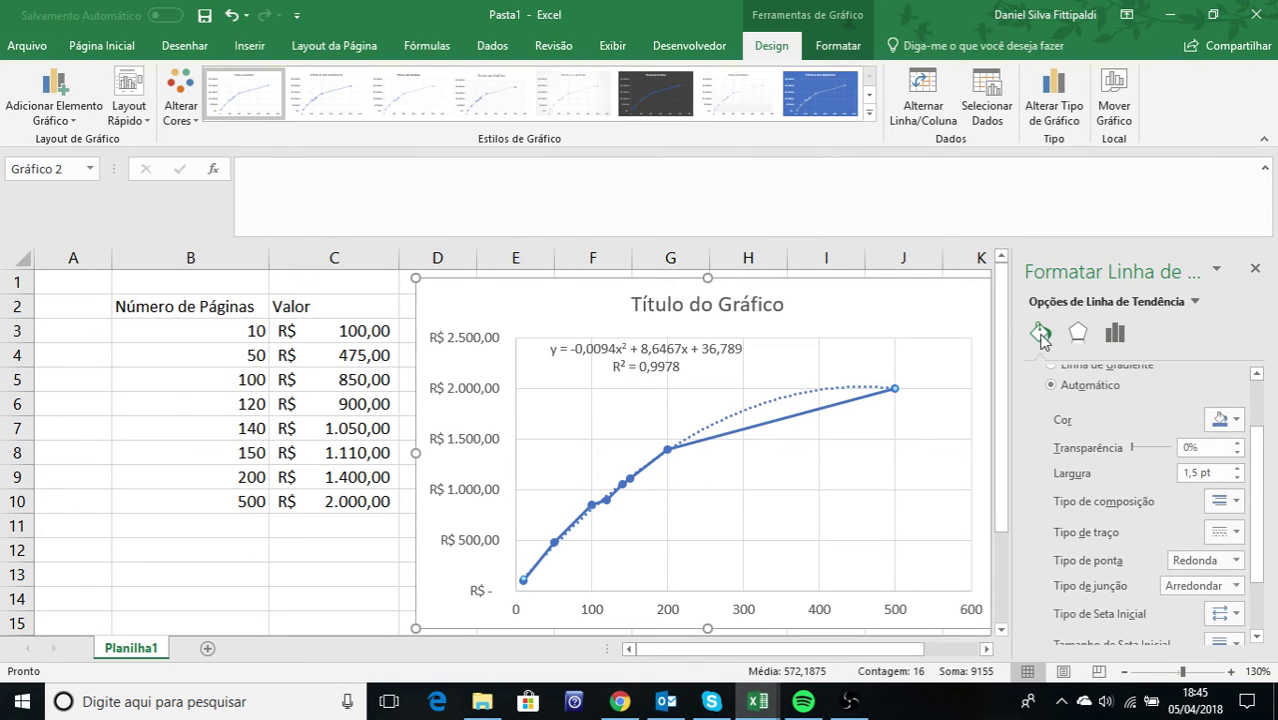
pyautogui.click(1238, 420)
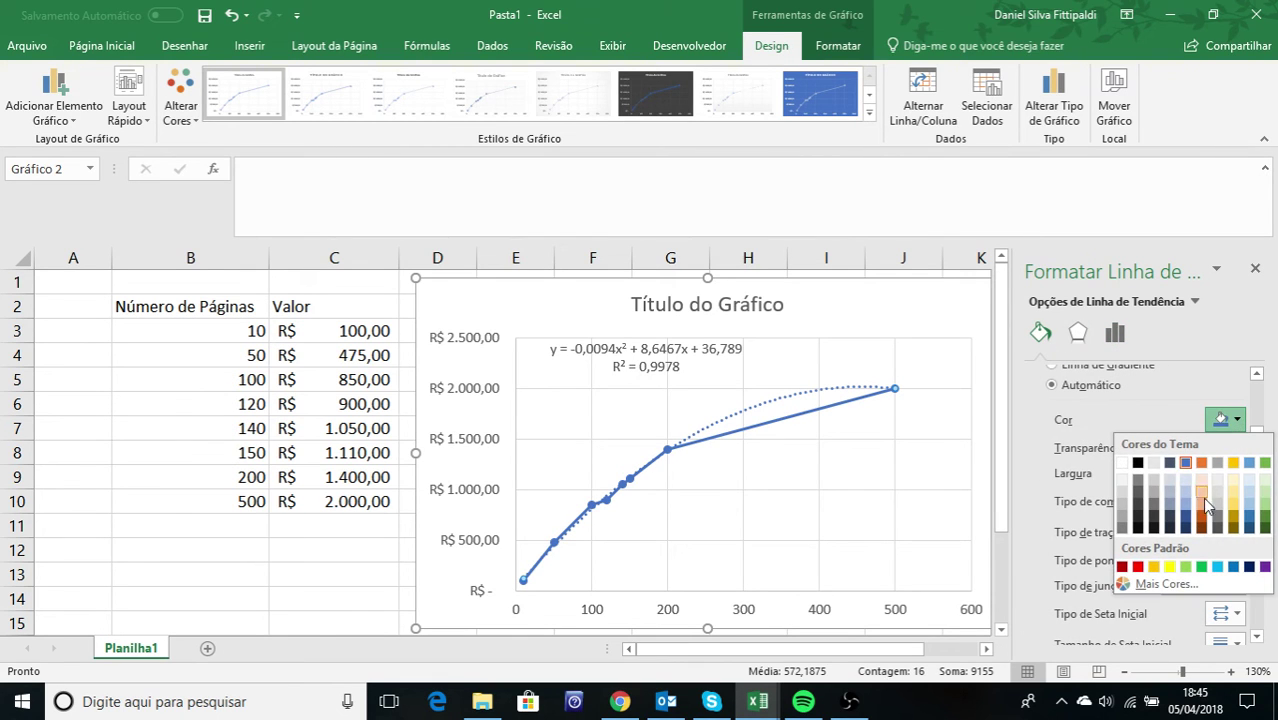
pyautogui.click(1264, 520)
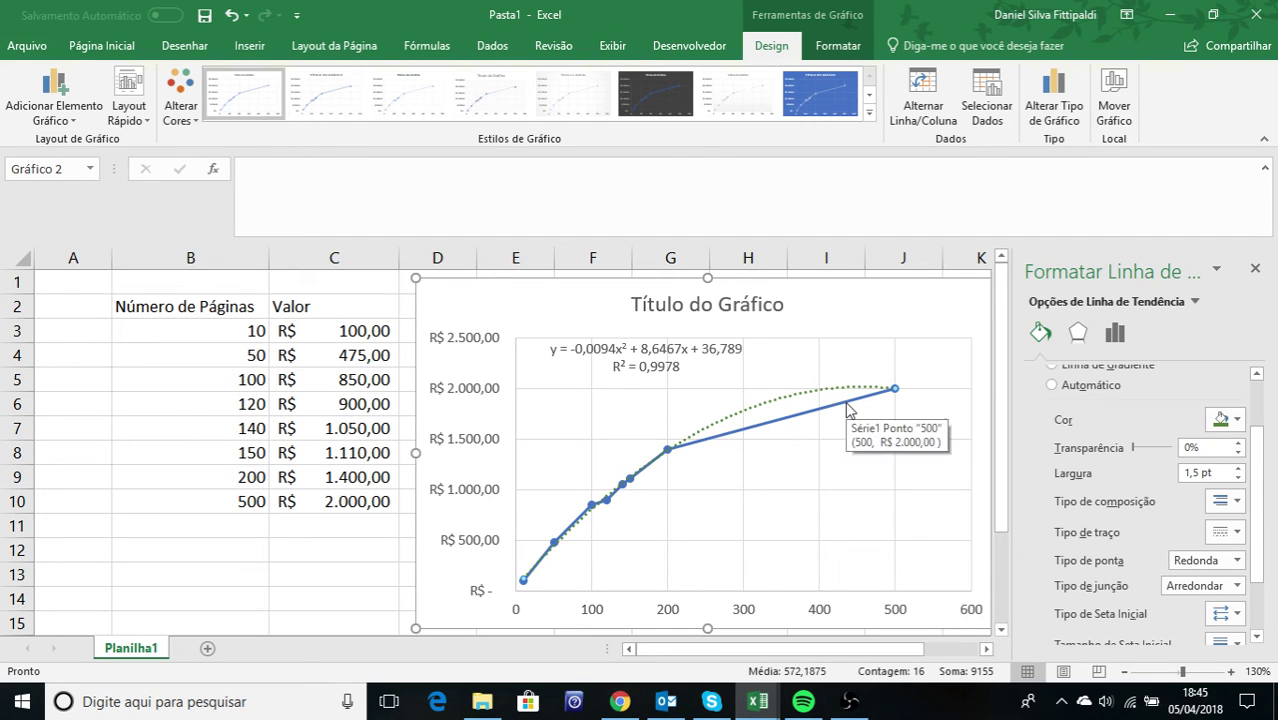
pyautogui.click(1115, 332)
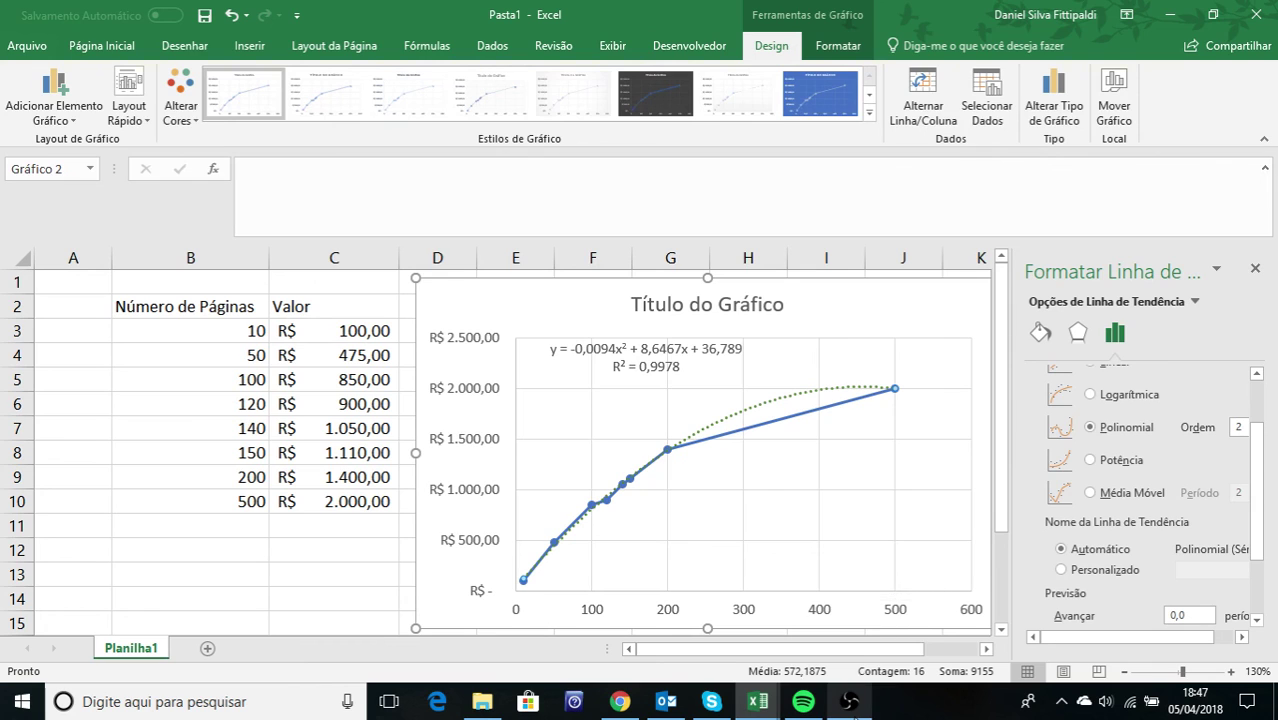
pyautogui.click(852, 703)
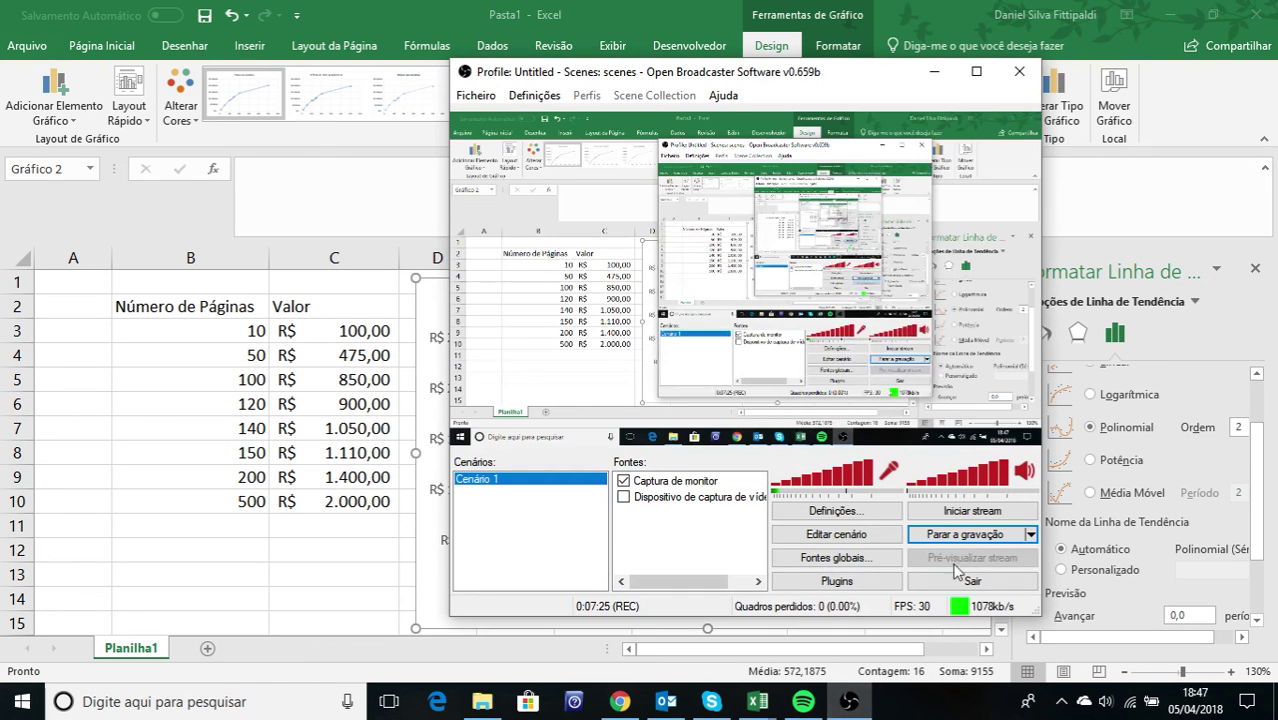